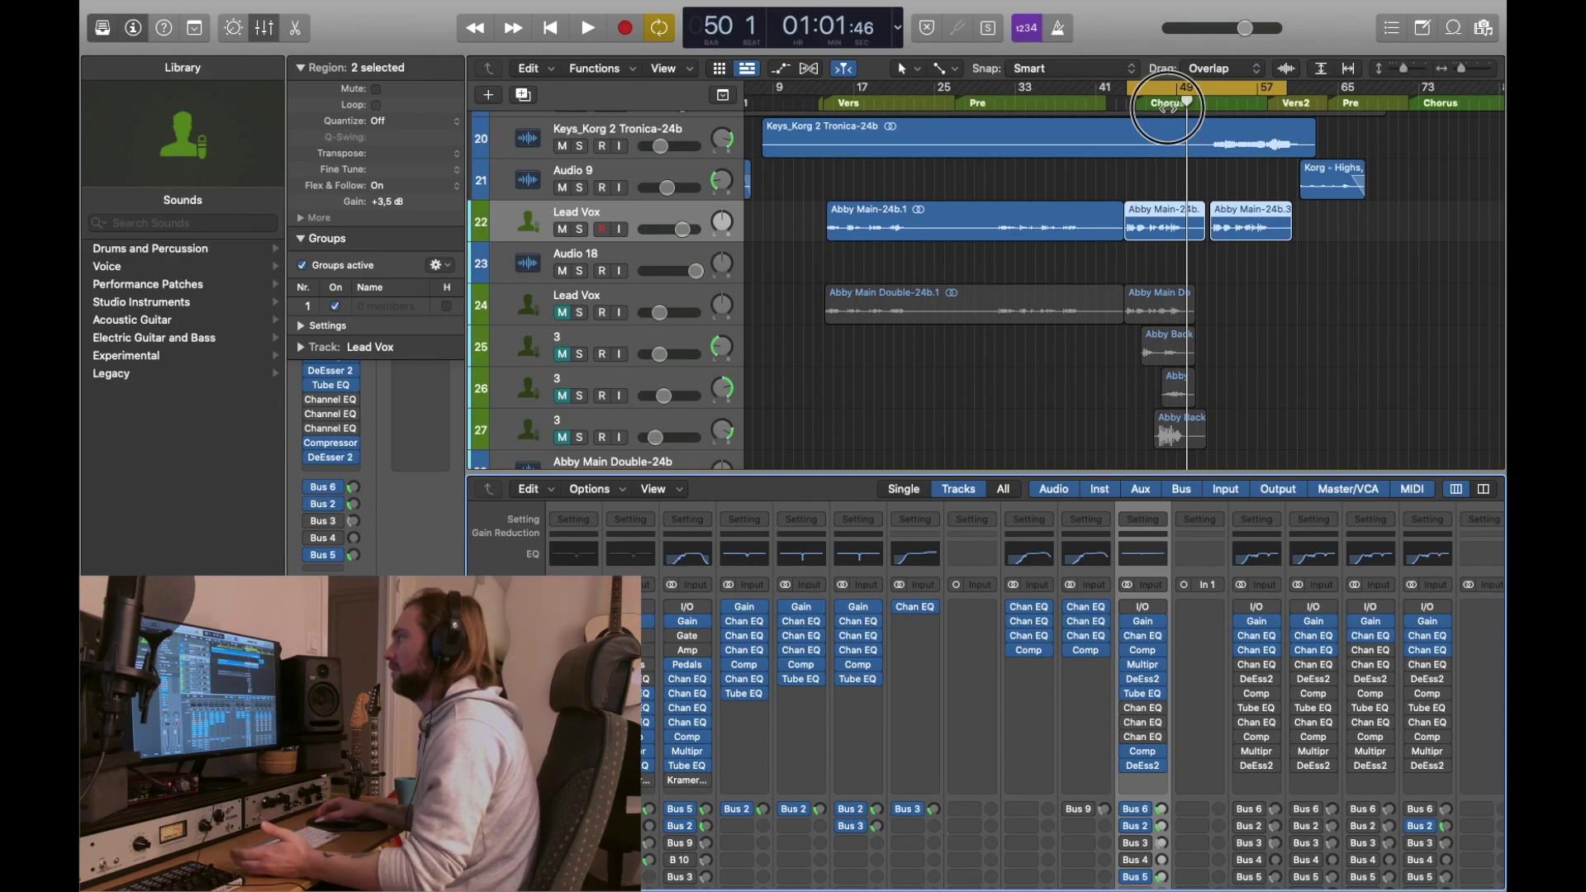
Move the playhead back to the start of the chorus and play the lead vocal with the mix.
{"action": "key", "text": "comma"}
{"action": "key", "text": "comma"}
{"action": "scroll", "coordinate": [1111, 122], "scroll_direction": "right", "scroll_amount": 10}
{"action": "scroll", "coordinate": [984, 147], "scroll_direction": "left", "scroll_amount": 3}
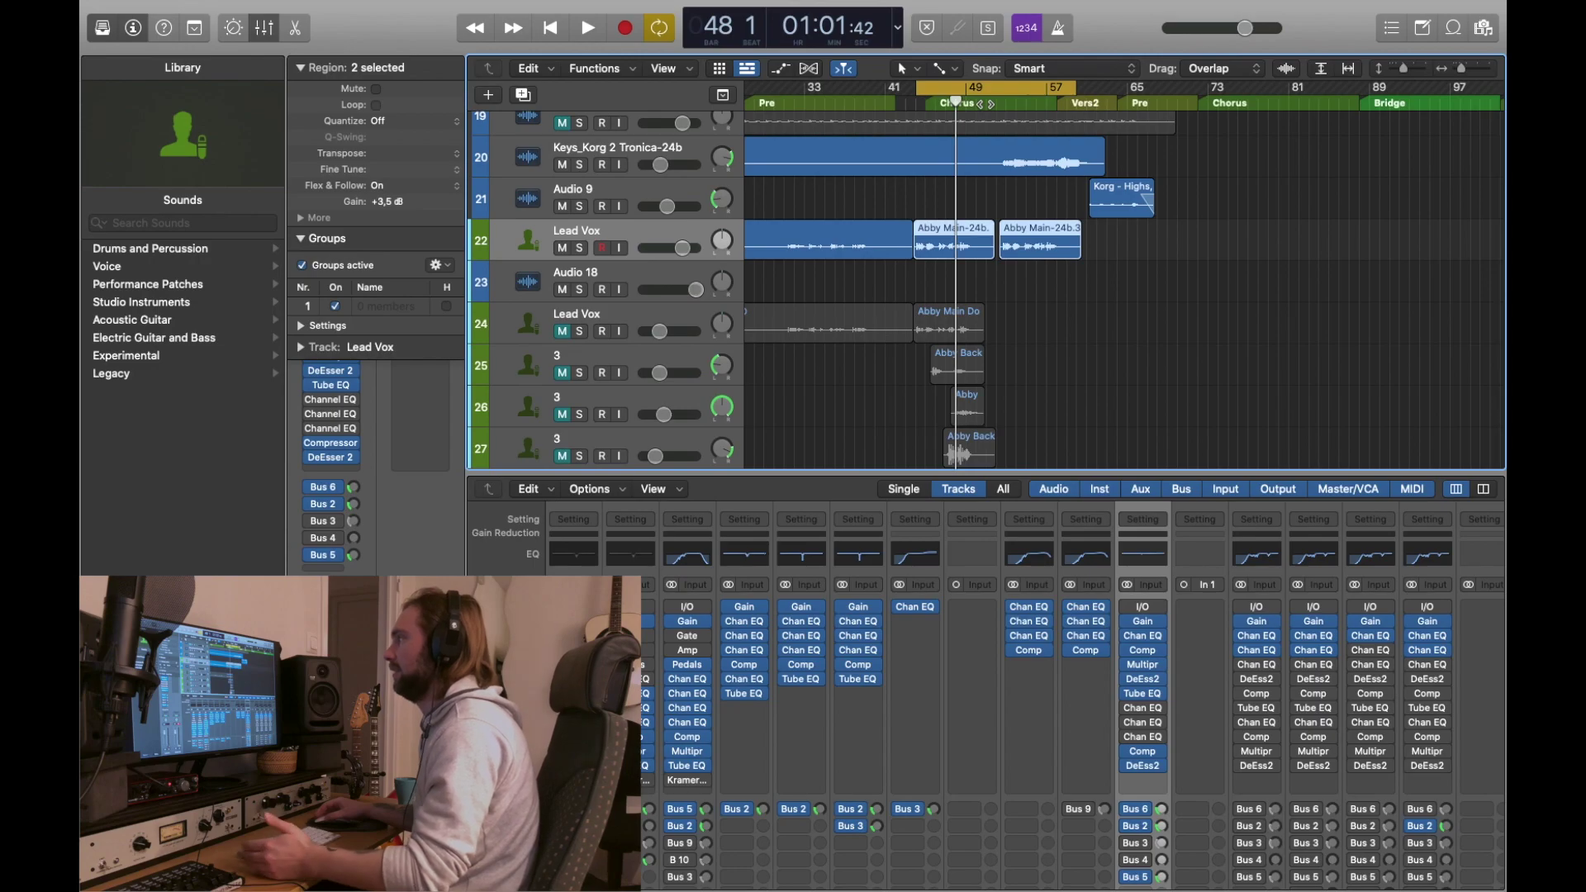
{"action": "key", "text": "comma"}
{"action": "key", "text": "comma"}
{"action": "key", "text": "comma"}
{"action": "key", "text": "comma"}
{"action": "key", "text": "space"}
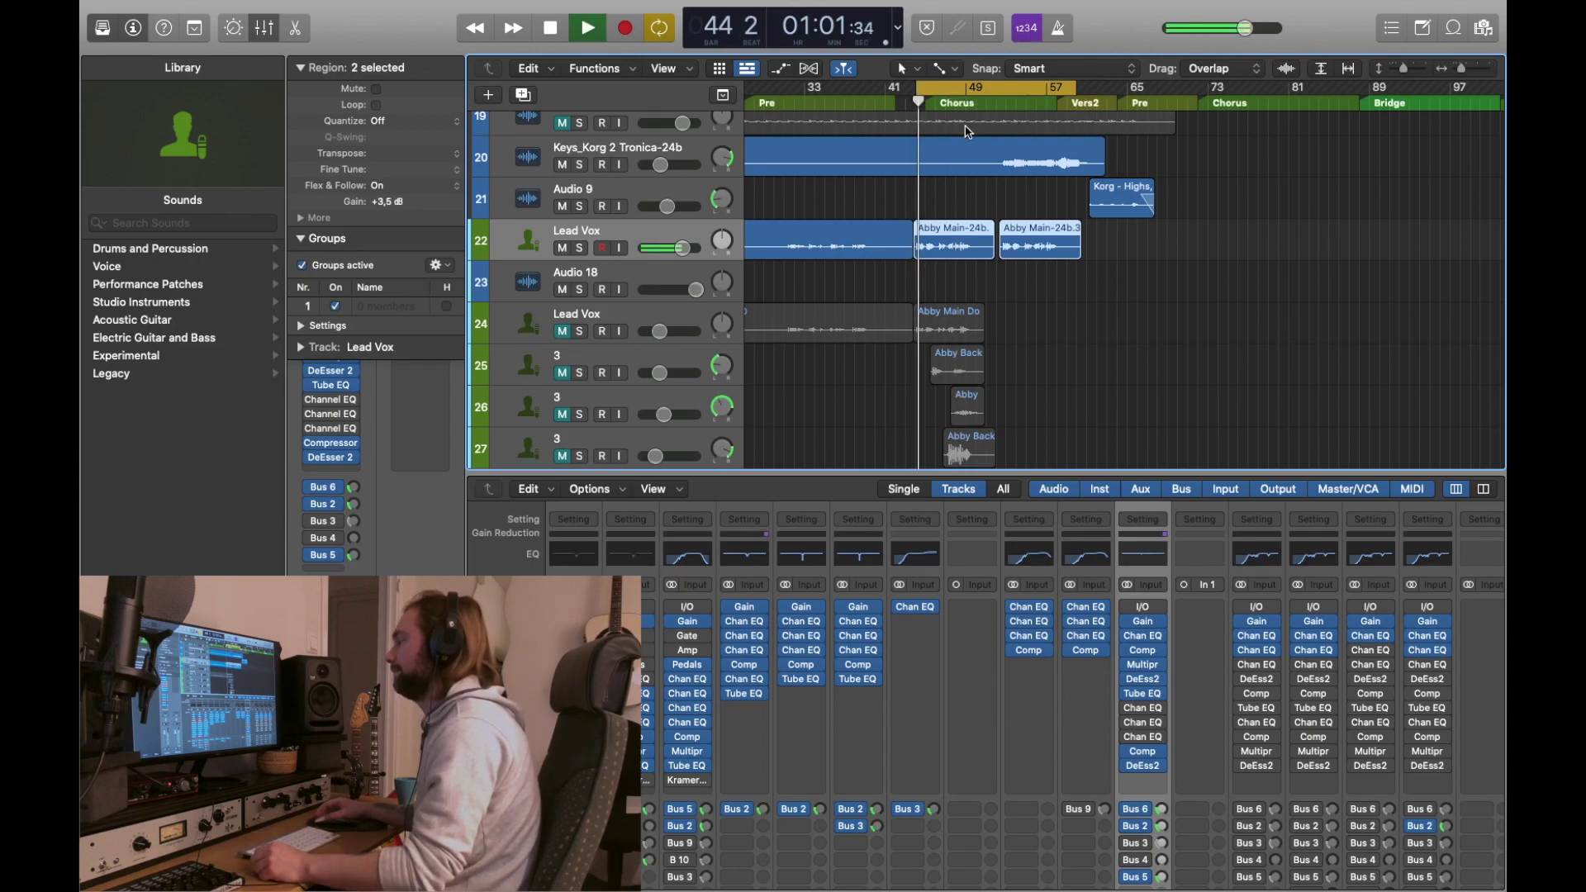
Open the first Channel EQ on the Lead Vox channel strip, place its window below the ruler and stop playback.
{"action": "left_click", "coordinate": [1149, 640]}
{"action": "left_click_drag", "start_coordinate": [799, 121], "coordinate": [945, 334]}
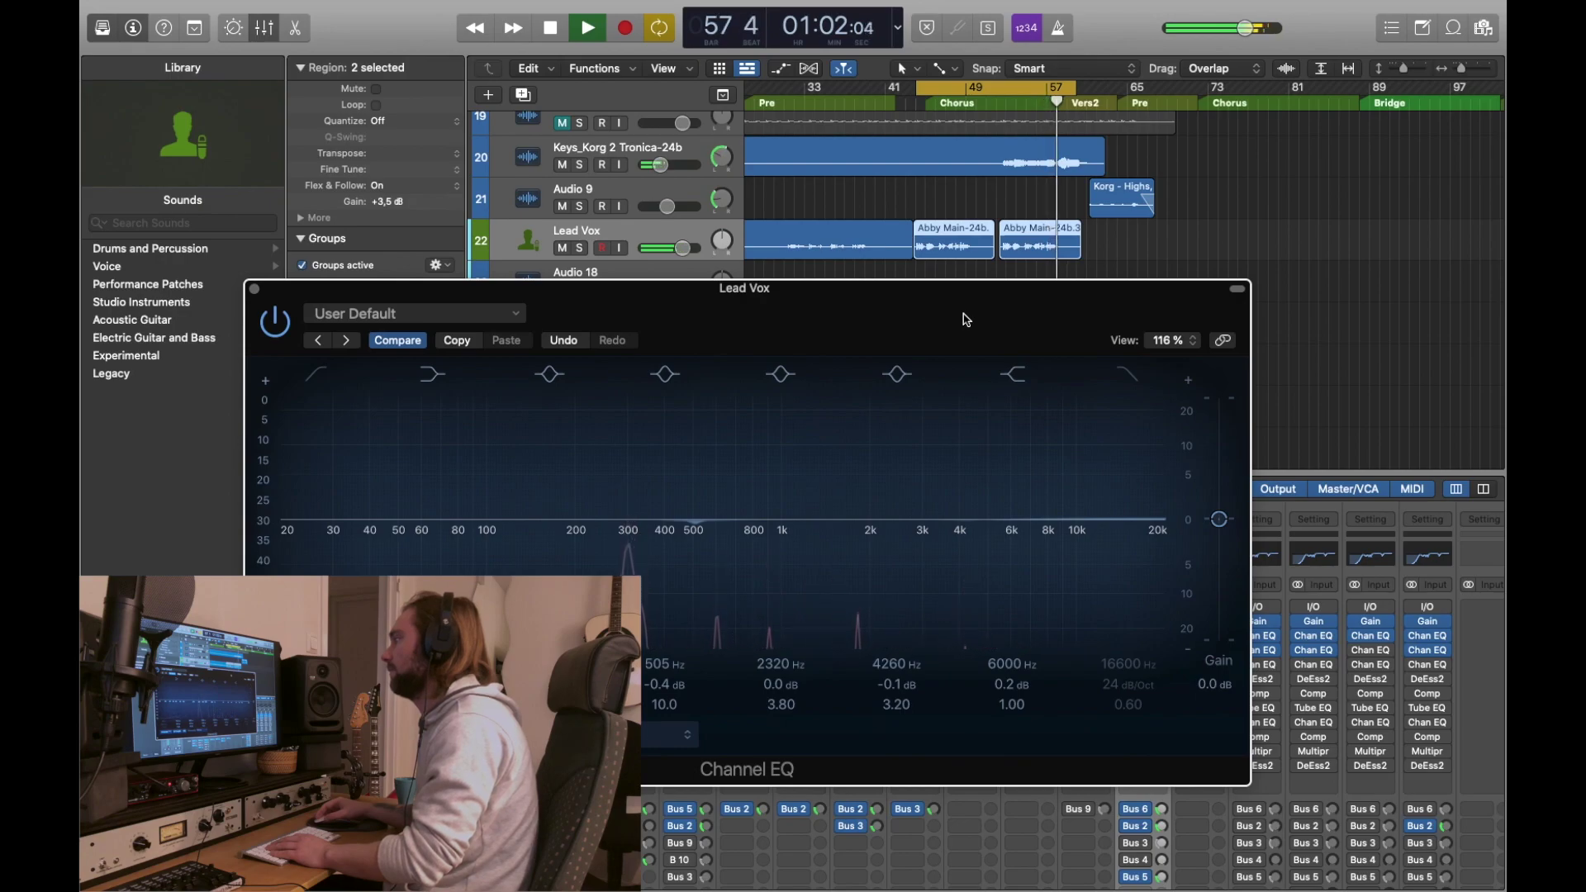
{"action": "key", "text": "space"}
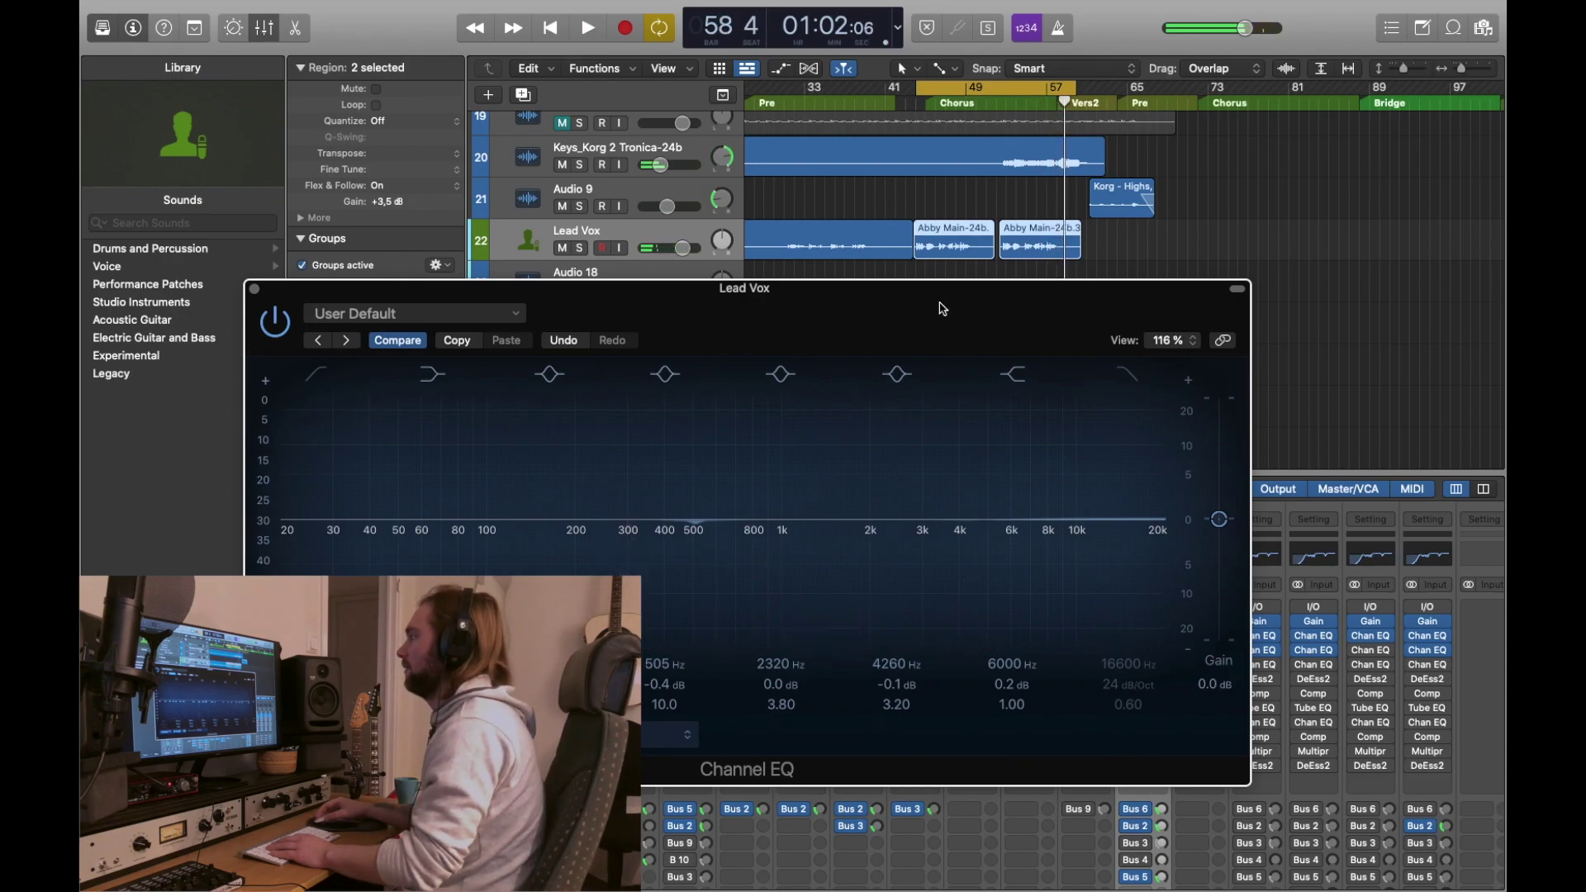
{"action": "left_click_drag", "start_coordinate": [939, 311], "coordinate": [958, 287]}
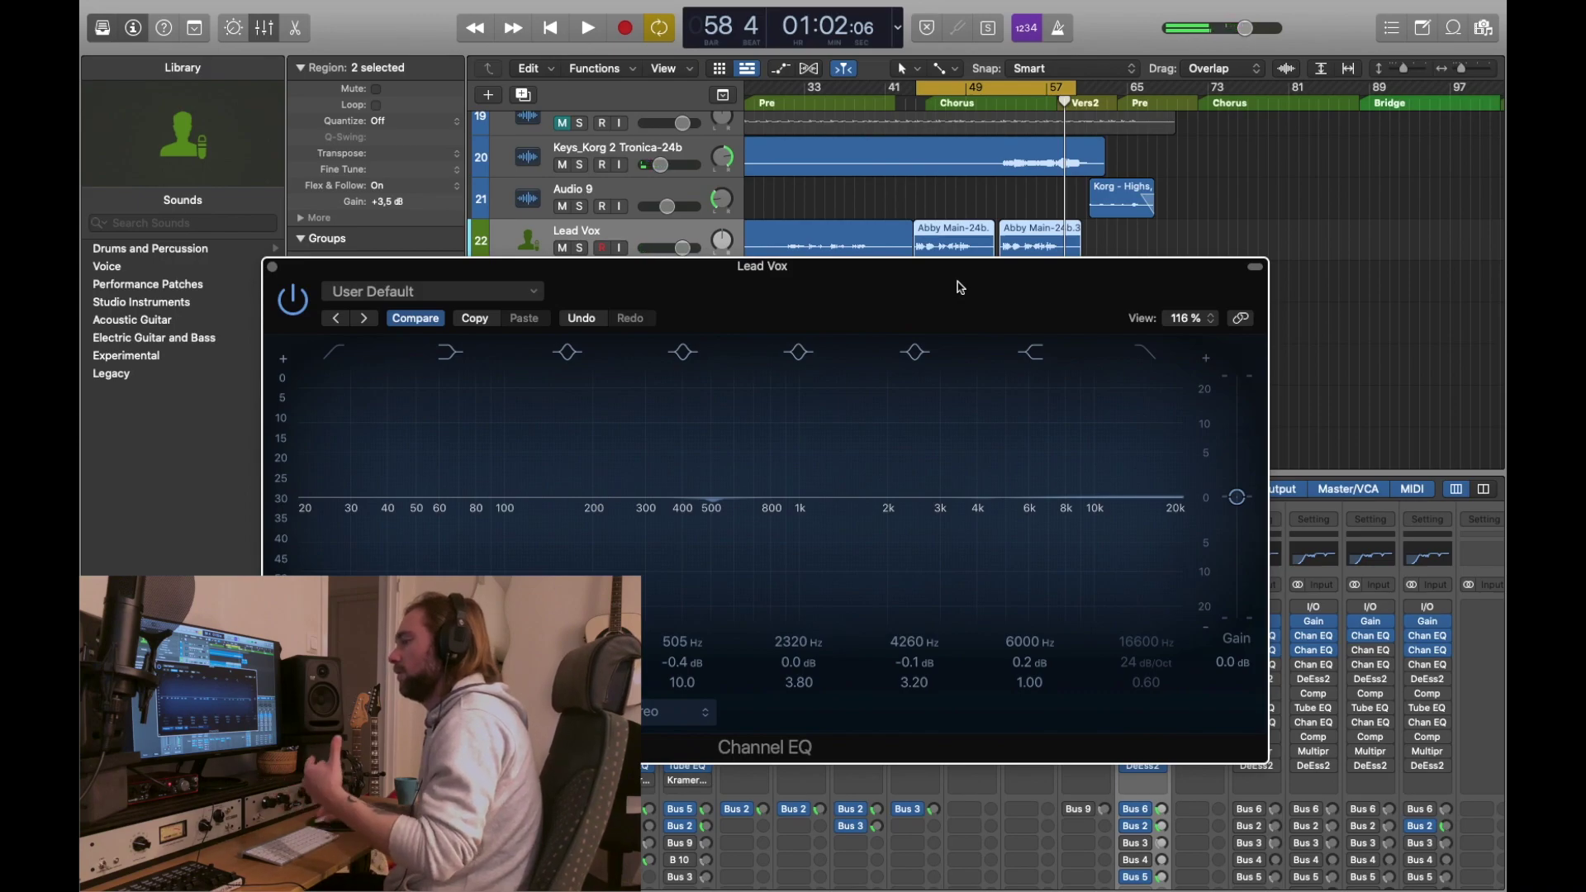
{"action": "left_click_drag", "start_coordinate": [959, 287], "coordinate": [972, 284]}
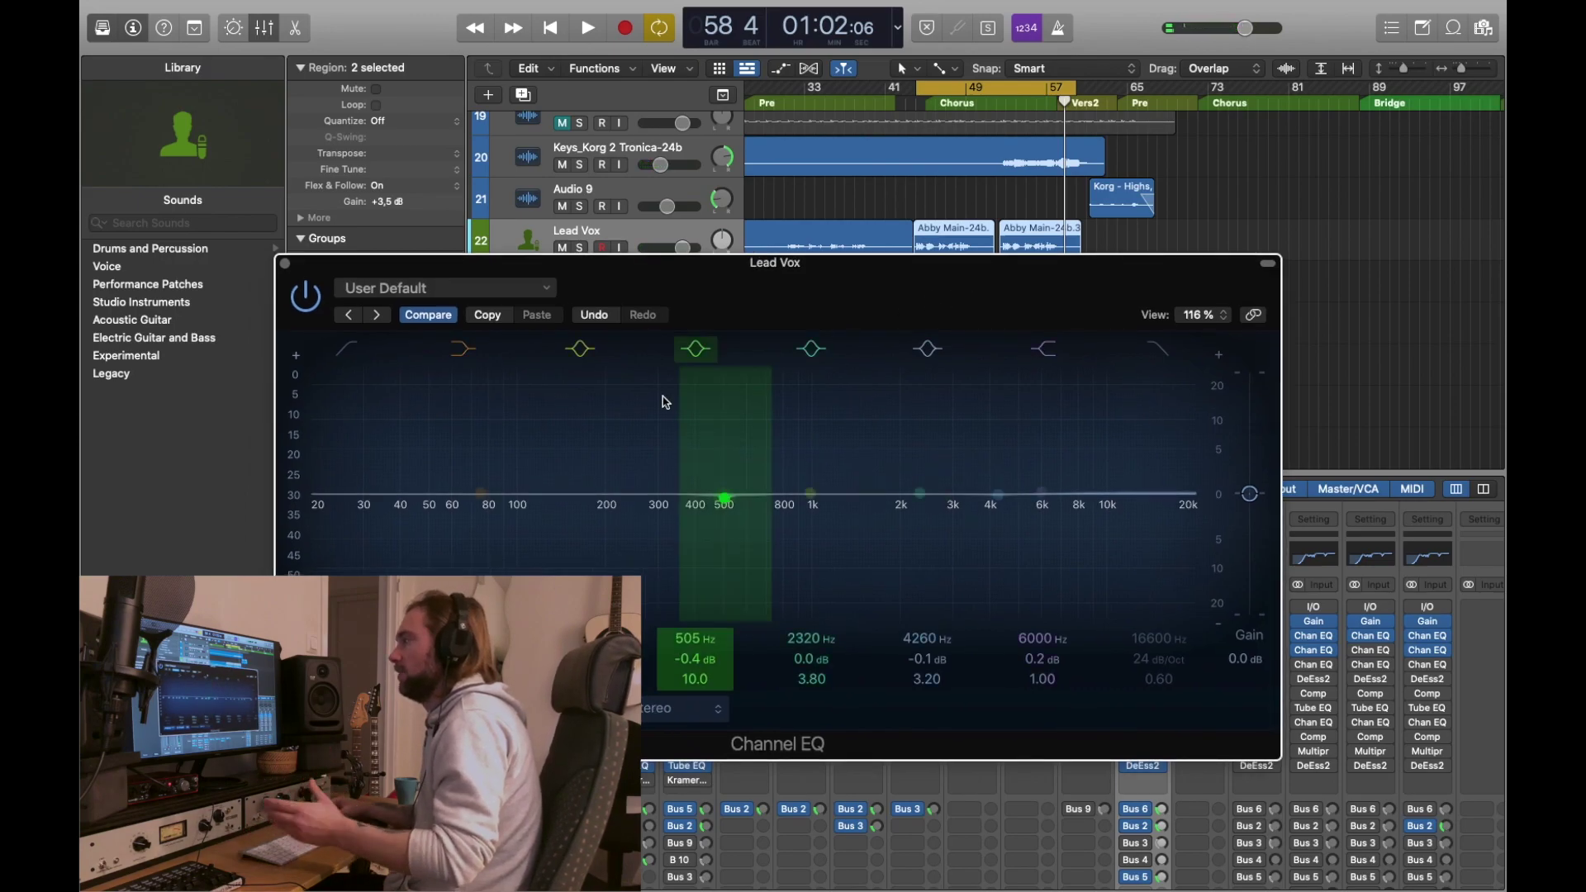
Enable the low-cut filter with its slope ending around 100 Hz and raise the 6000 Hz high shelf to +2.5 dB.
{"action": "left_click", "coordinate": [348, 350]}
{"action": "mouse_move", "coordinate": [514, 524]}
{"action": "left_mouse_down"}
{"action": "mouse_move", "coordinate": [355, 520]}
{"action": "mouse_move", "coordinate": [497, 519]}
{"action": "left_mouse_up"}
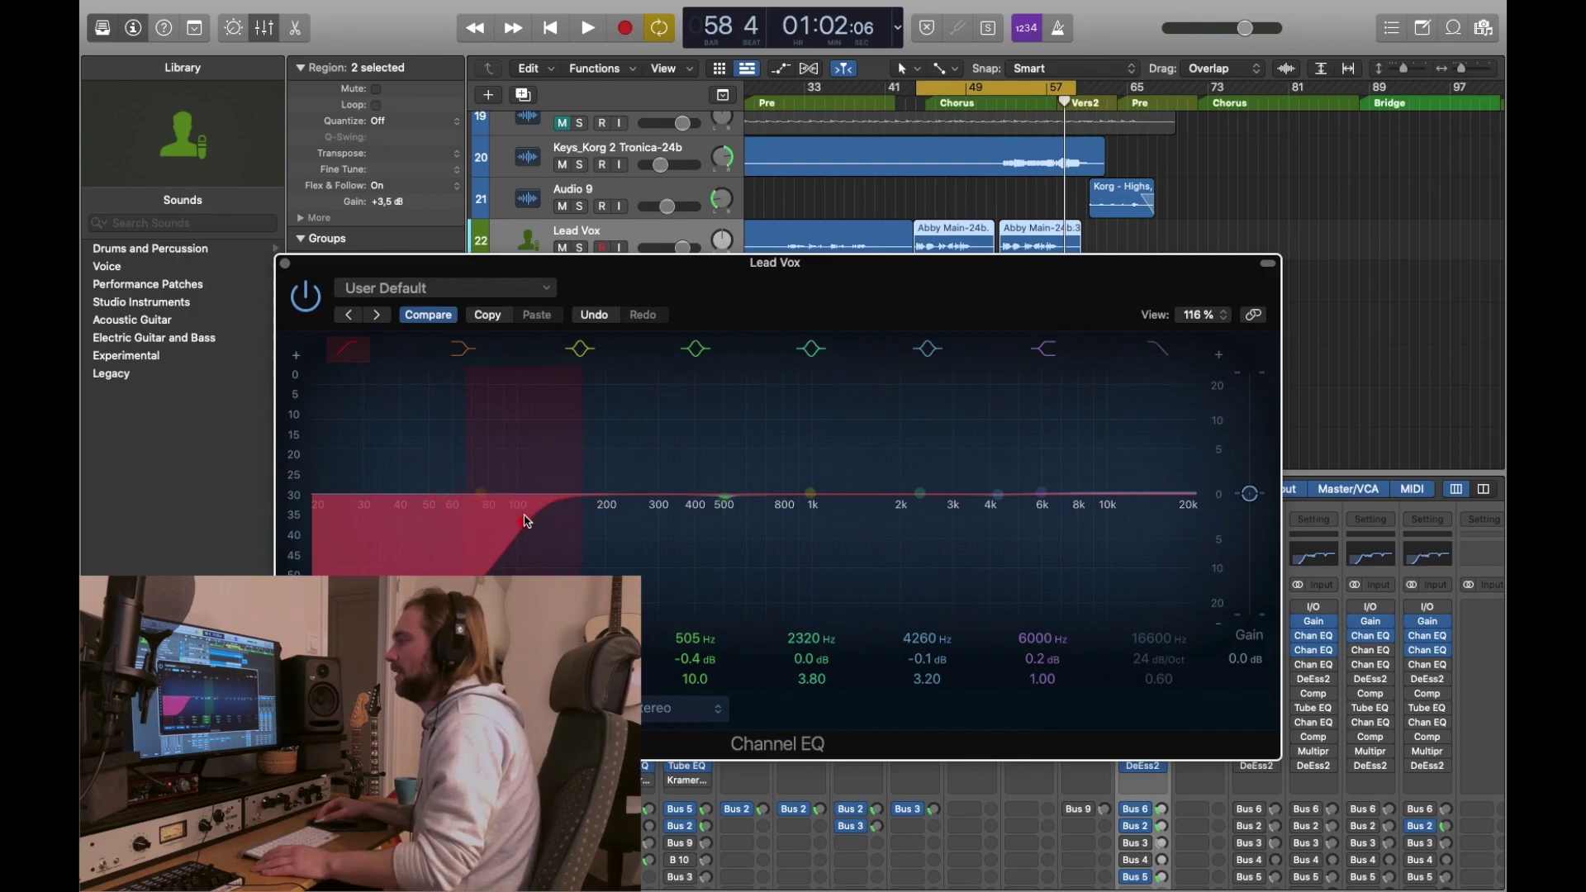
{"action": "left_click_drag", "start_coordinate": [782, 297], "coordinate": [789, 289]}
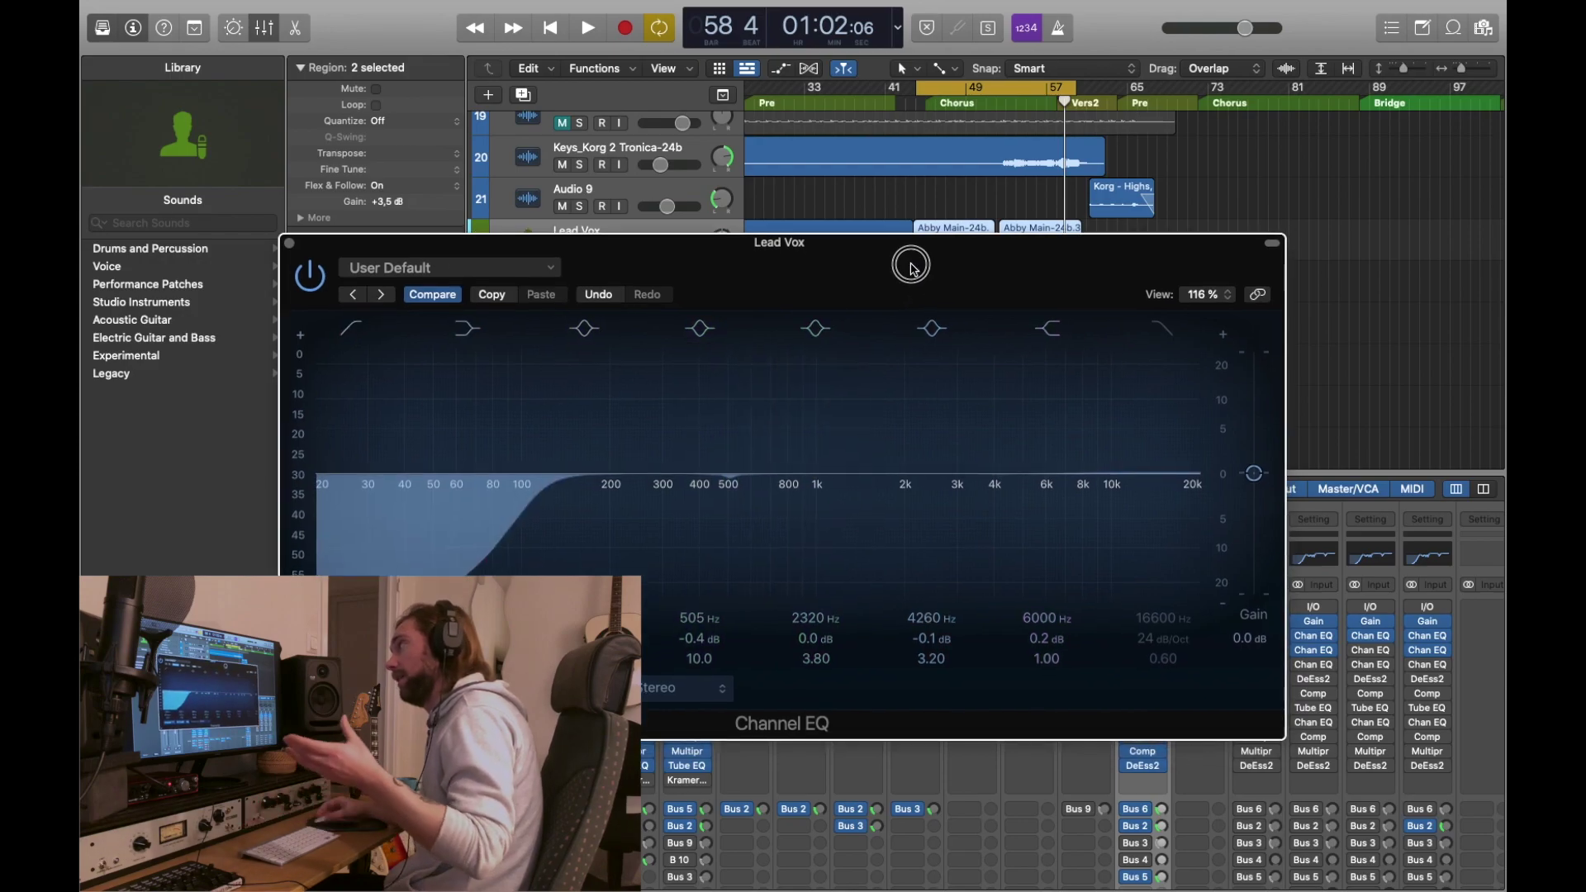
{"action": "left_click_drag", "start_coordinate": [913, 265], "coordinate": [908, 236]}
{"action": "mouse_move", "coordinate": [1042, 455]}
{"action": "left_mouse_down"}
{"action": "mouse_move", "coordinate": [1079, 443]}
{"action": "mouse_move", "coordinate": [1042, 451]}
{"action": "left_mouse_up"}
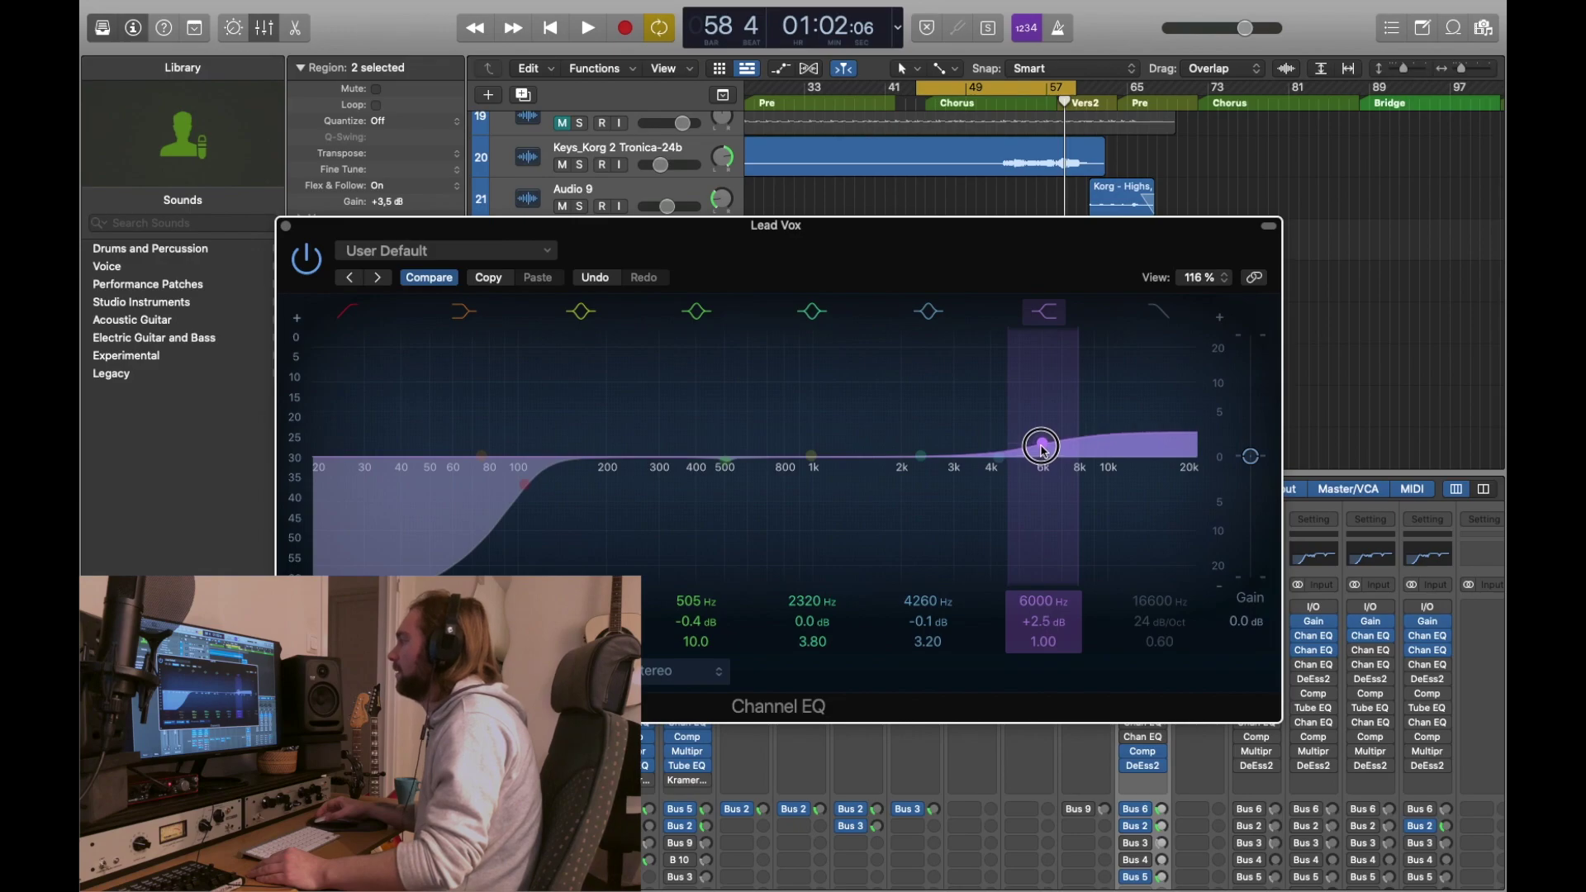
{"action": "left_click_drag", "start_coordinate": [1023, 255], "coordinate": [1025, 247]}
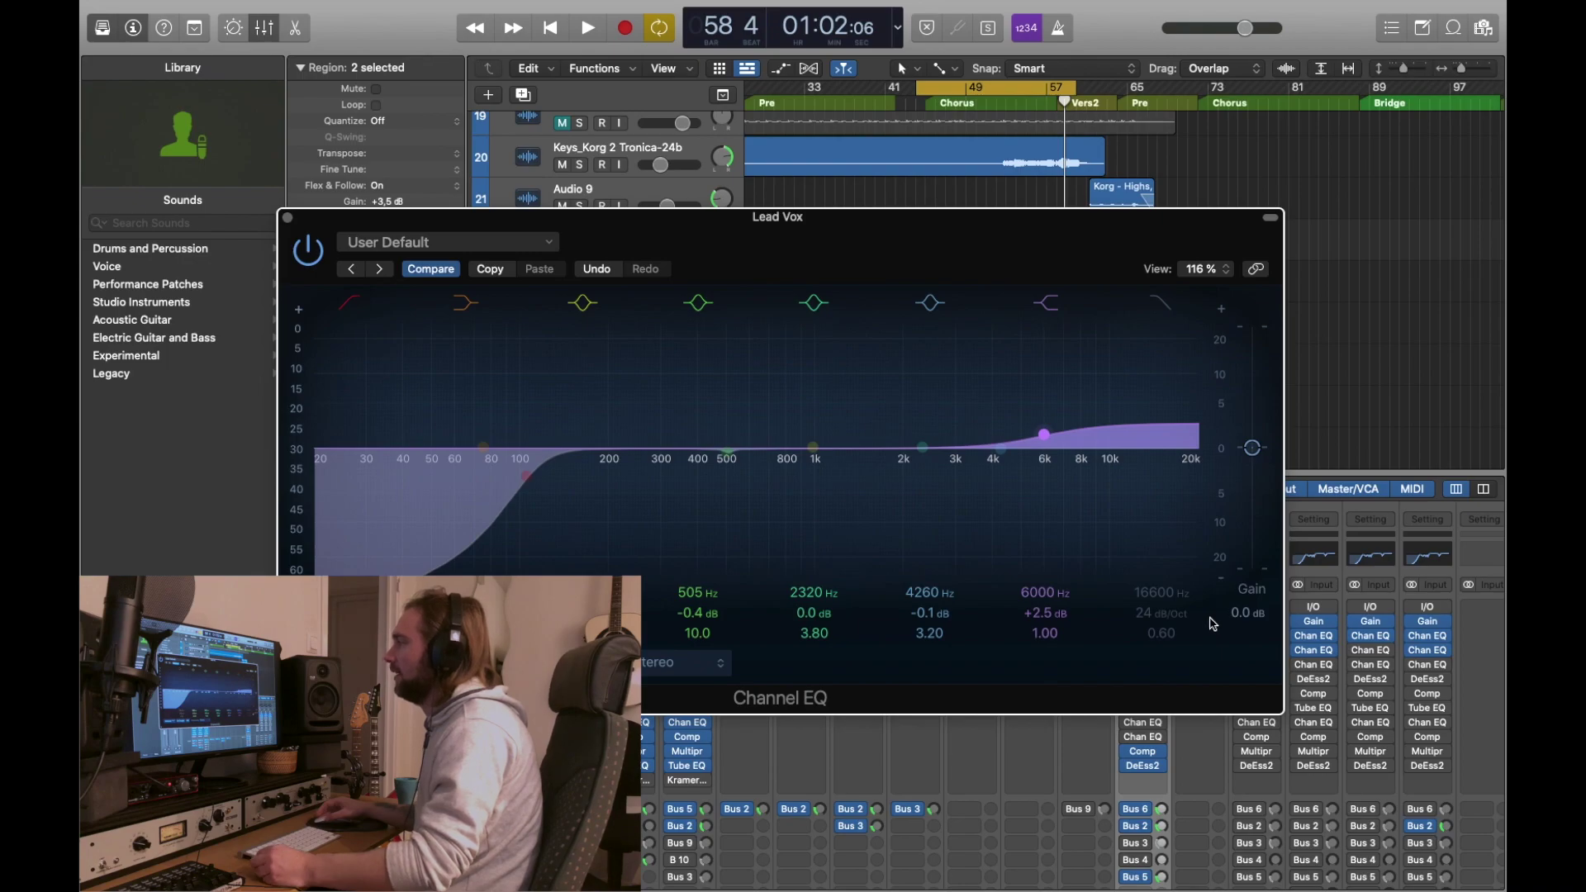
Shift the narrow 505 Hz bell band to 358 Hz with a +7.0 dB boost and play the chorus.
{"action": "left_click_drag", "start_coordinate": [726, 451], "coordinate": [684, 421]}
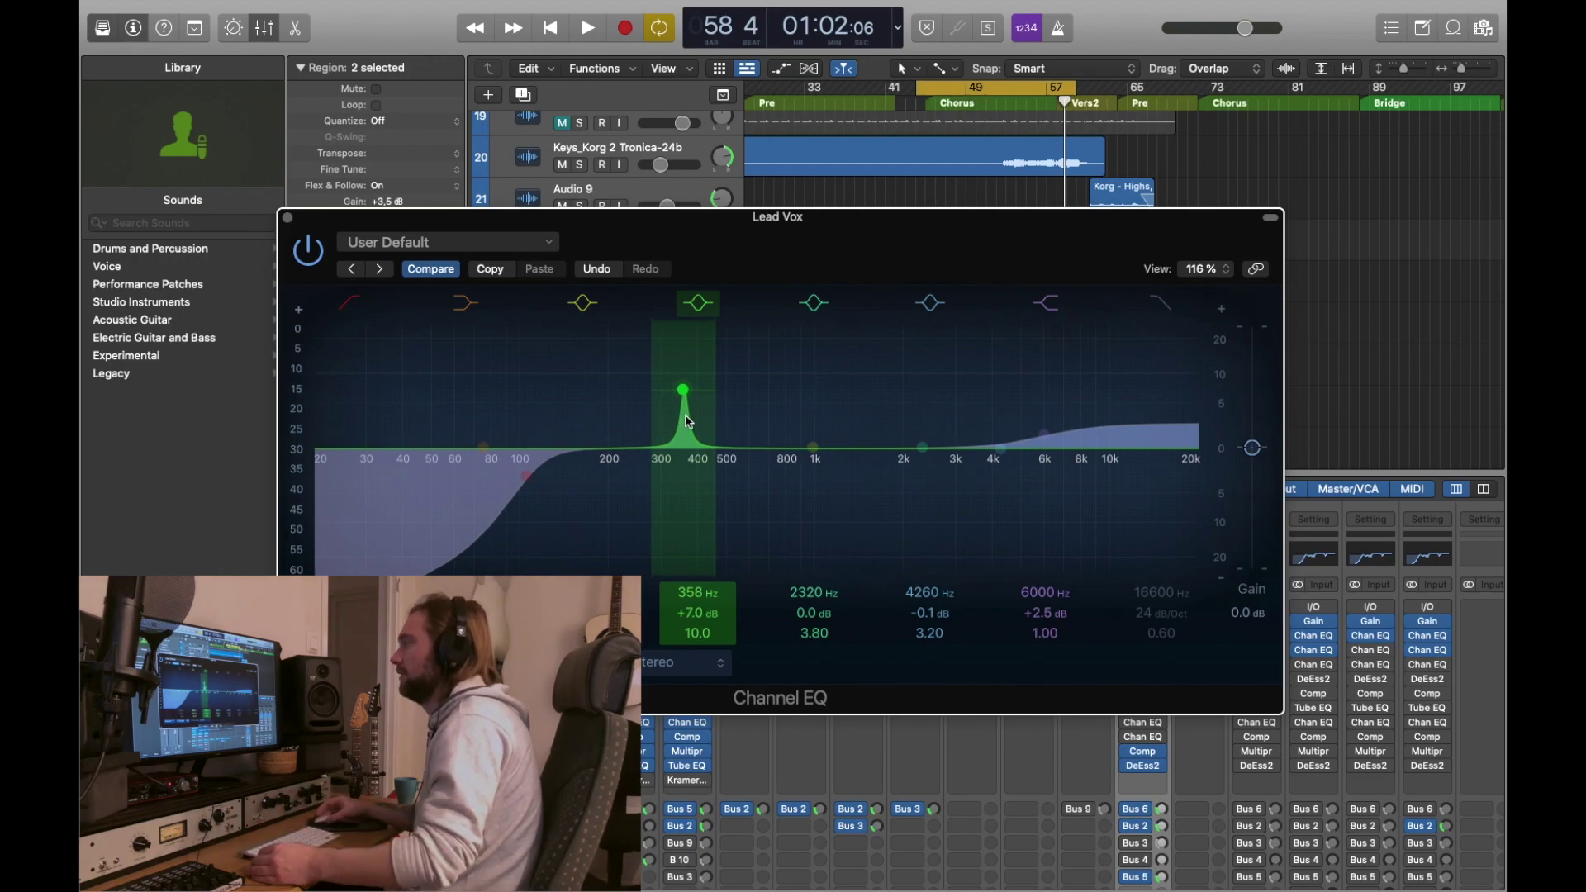
{"action": "left_click_drag", "start_coordinate": [884, 226], "coordinate": [963, 270]}
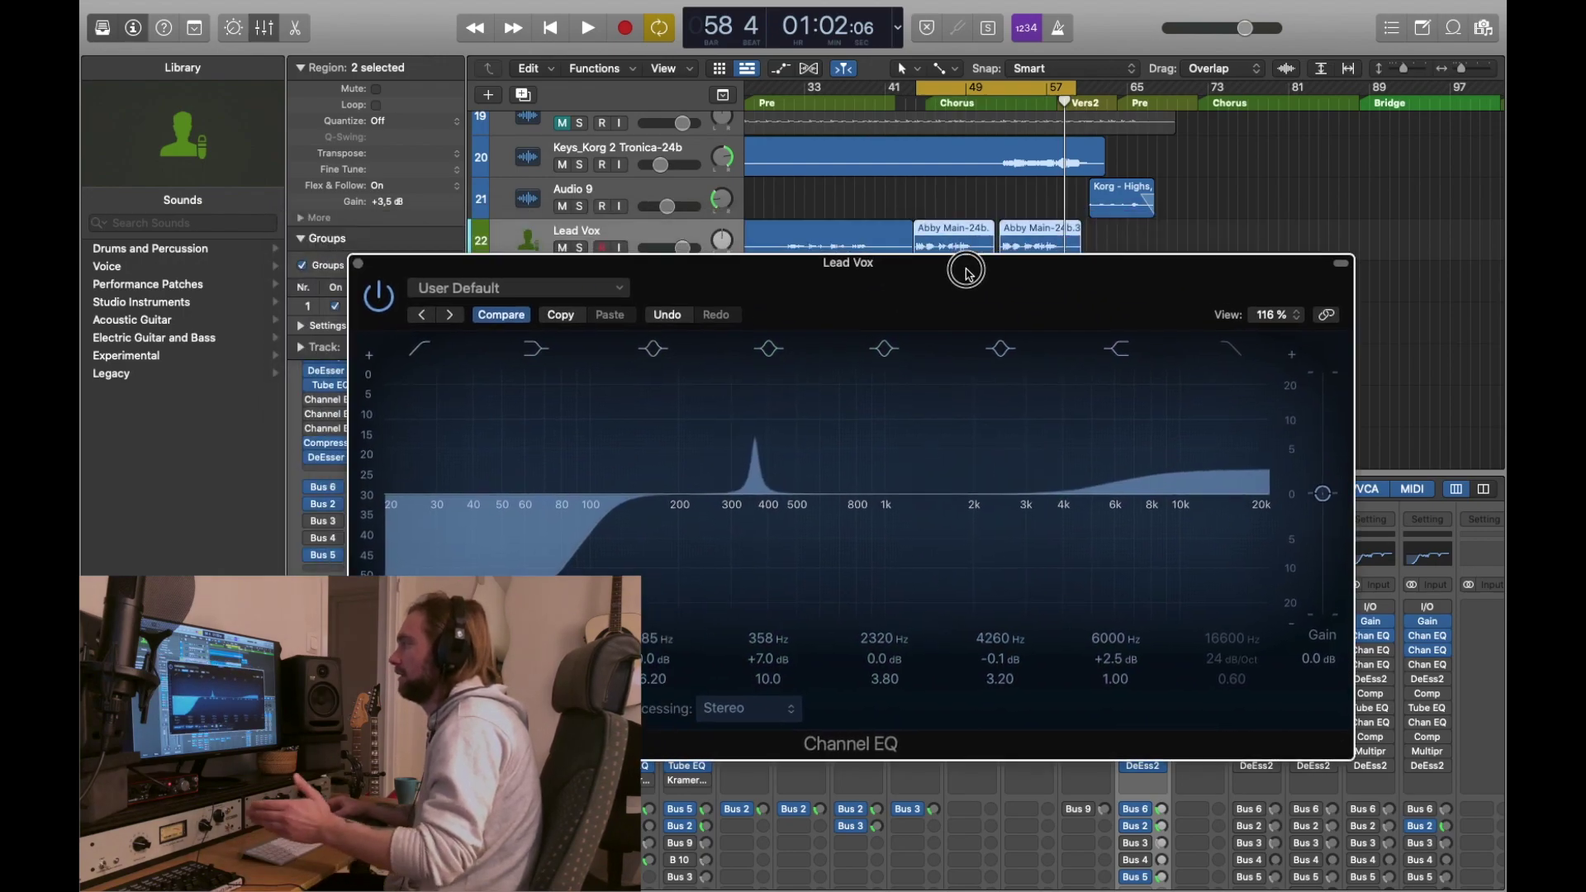
{"action": "left_click", "coordinate": [963, 110]}
{"action": "key", "text": "space"}
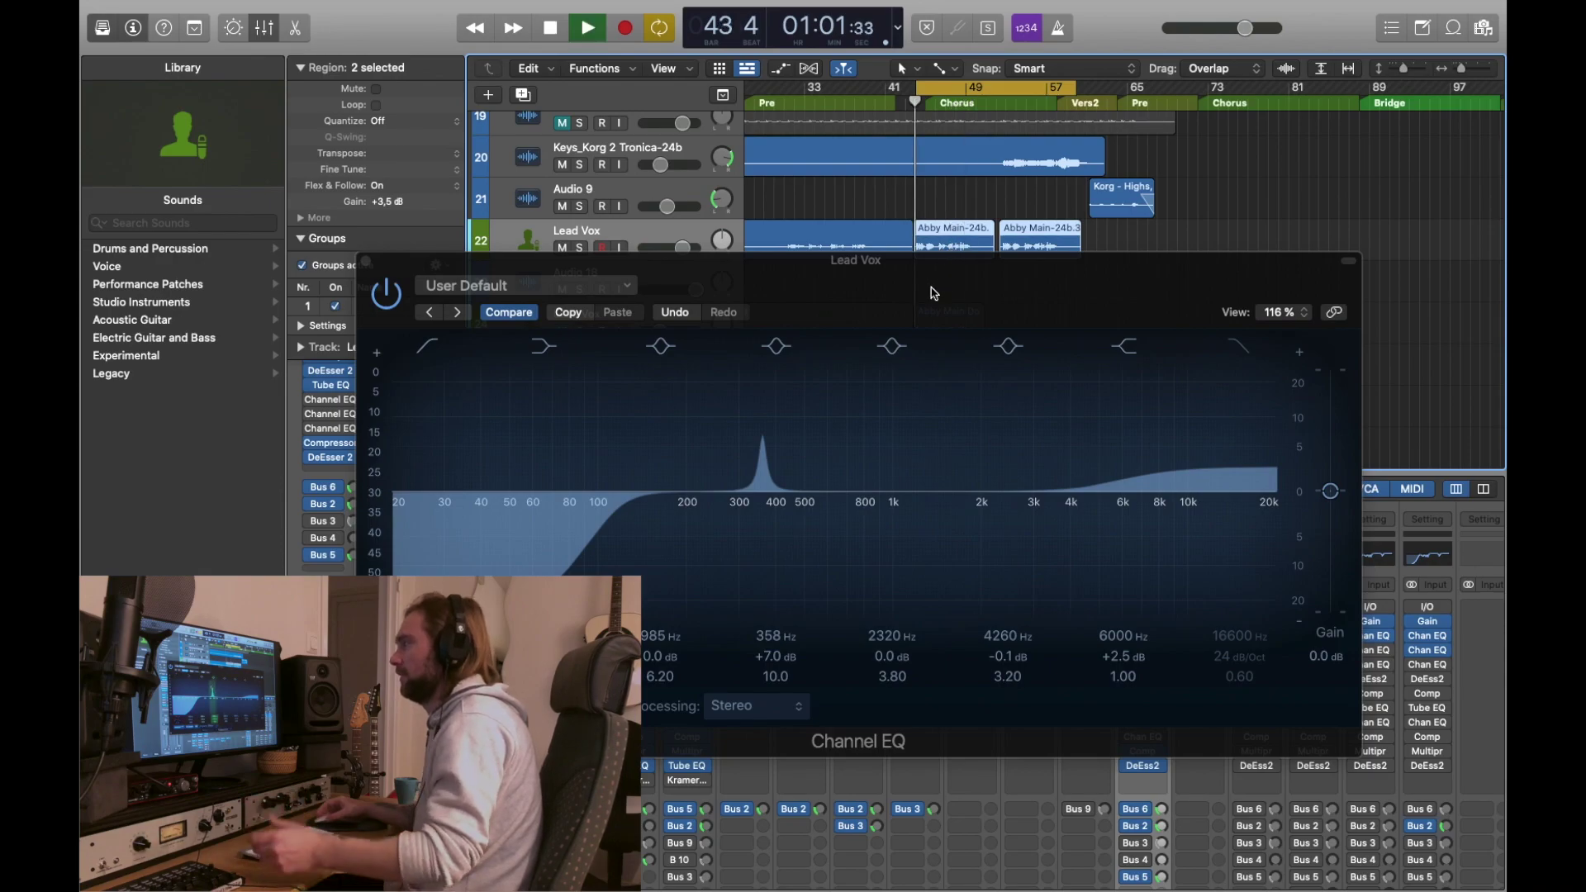
Sweep the narrow bell band through the 230–392 Hz range during playback, leave it at 380 Hz and 0.0 dB, and stop playback.
{"action": "left_click_drag", "start_coordinate": [755, 437], "coordinate": [704, 489]}
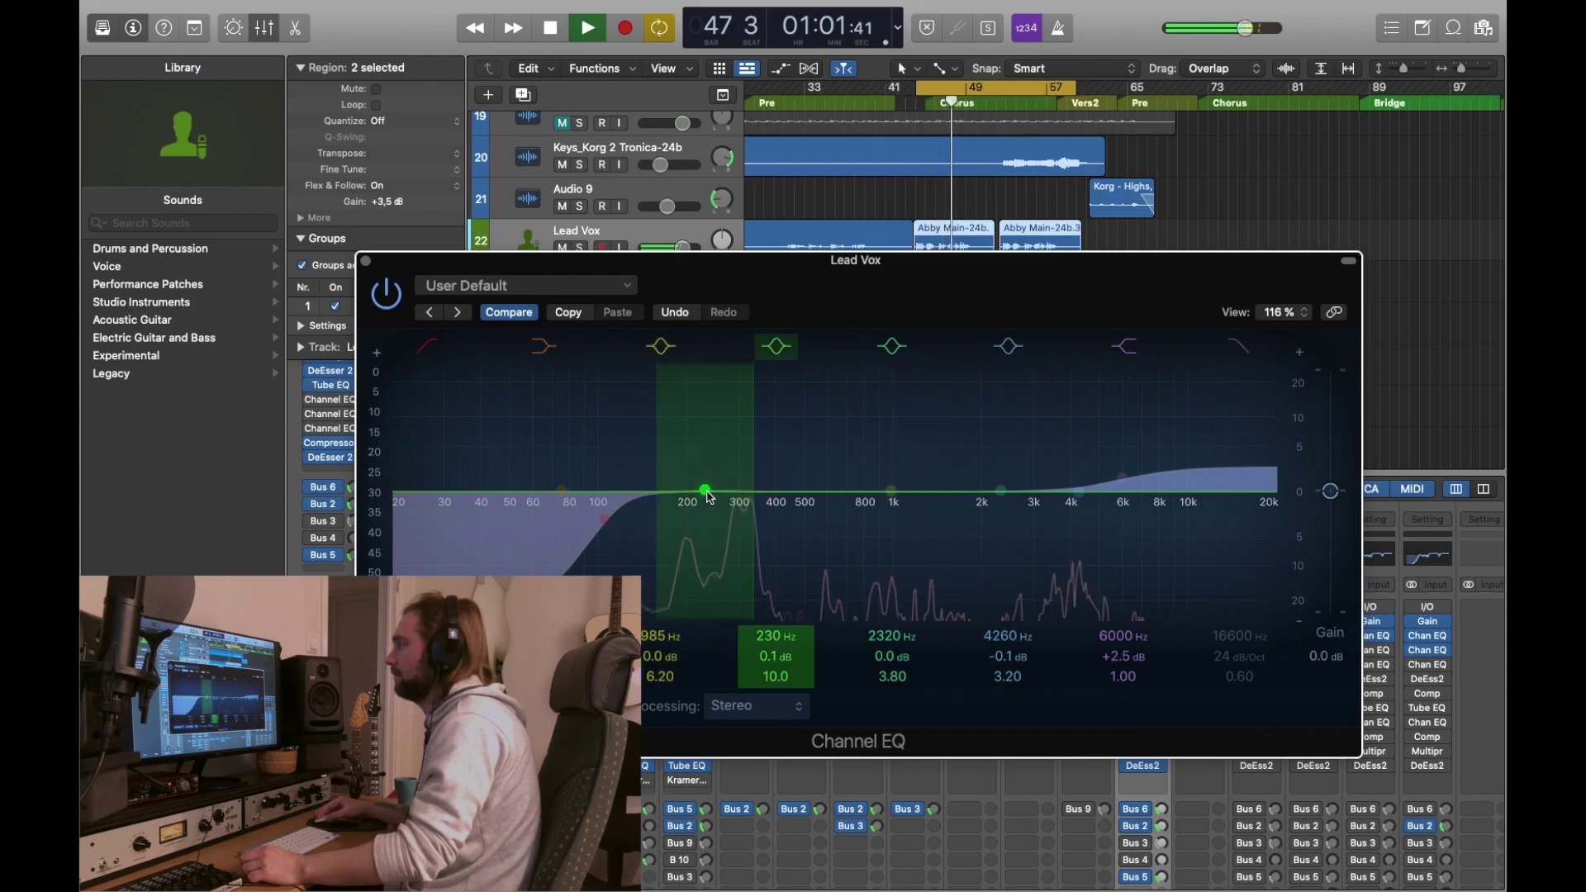
{"action": "left_click_drag", "start_coordinate": [706, 492], "coordinate": [775, 495]}
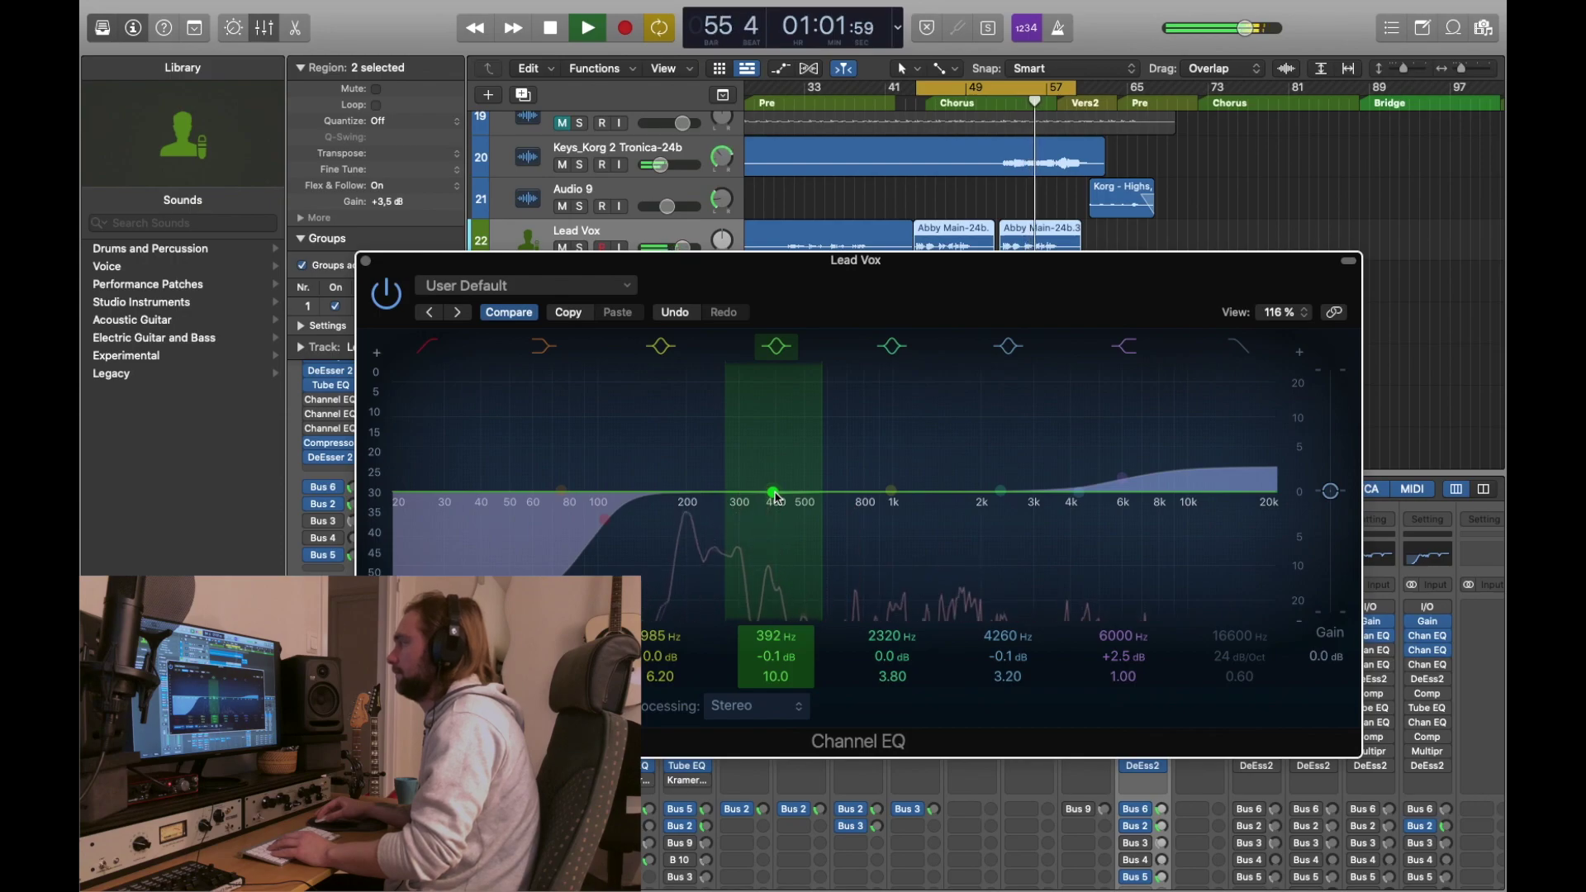
{"action": "left_click_drag", "start_coordinate": [776, 495], "coordinate": [773, 493]}
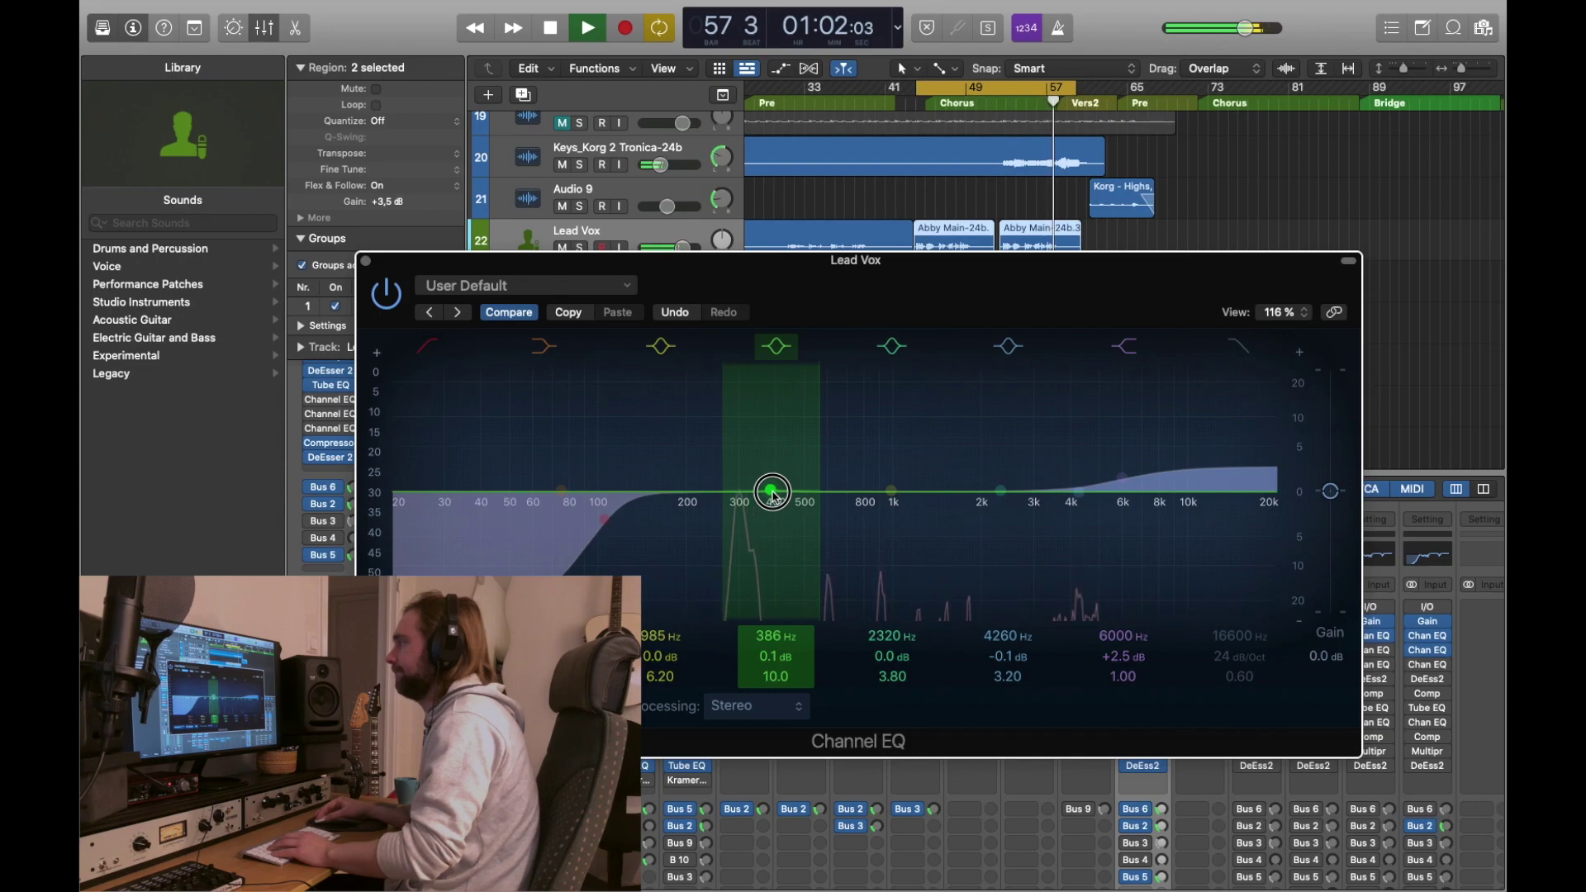
{"action": "mouse_move", "coordinate": [773, 494]}
{"action": "left_mouse_down"}
{"action": "mouse_move", "coordinate": [754, 494]}
{"action": "mouse_move", "coordinate": [772, 495]}
{"action": "left_mouse_up"}
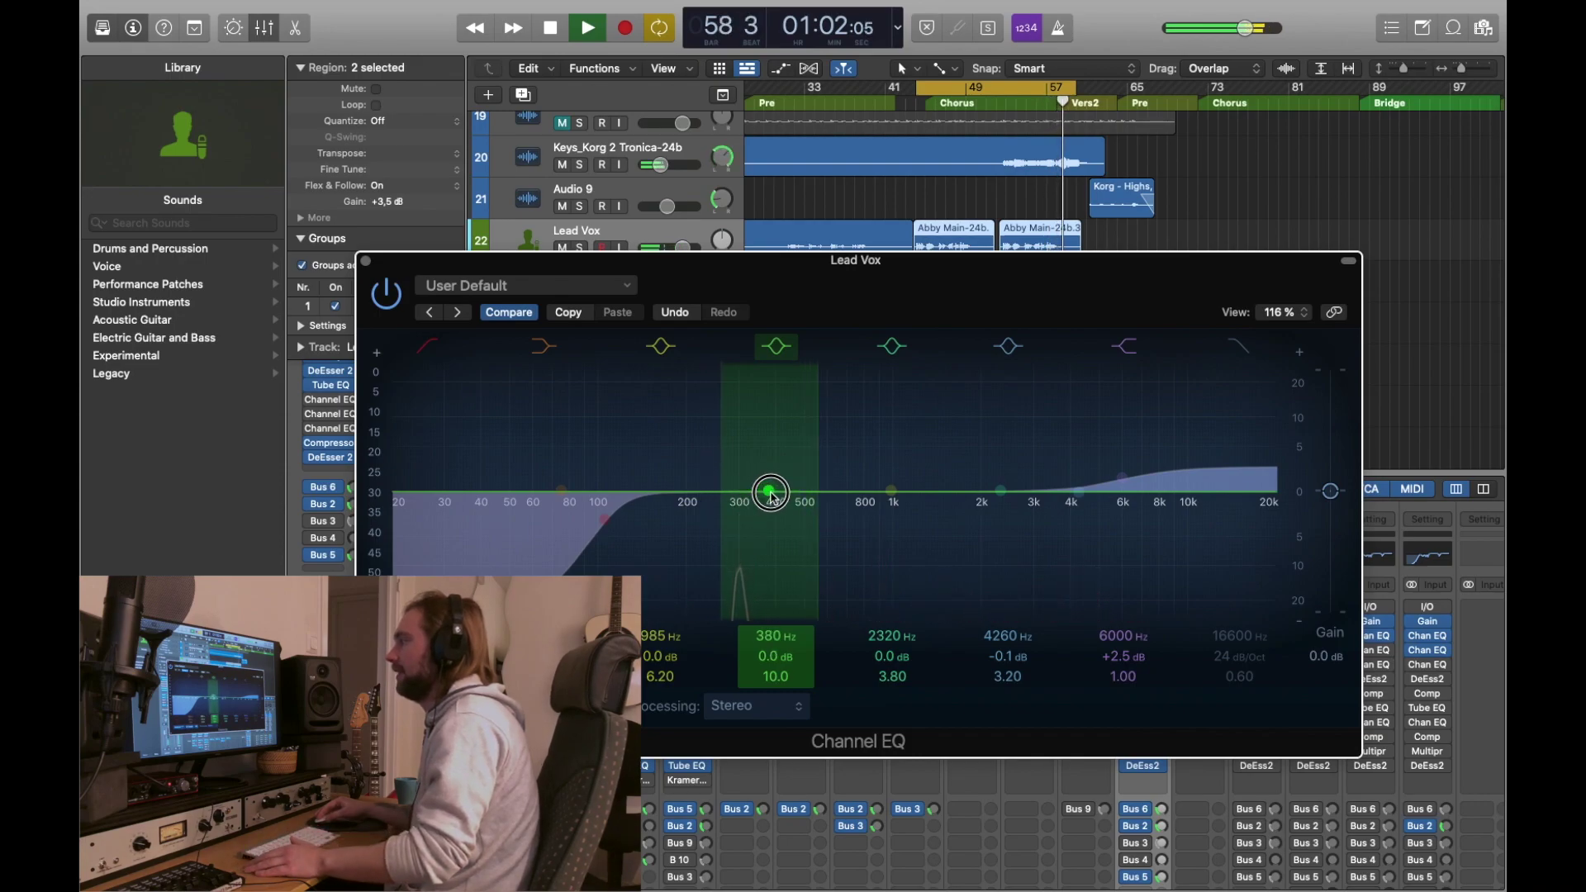
{"action": "key", "text": "space"}
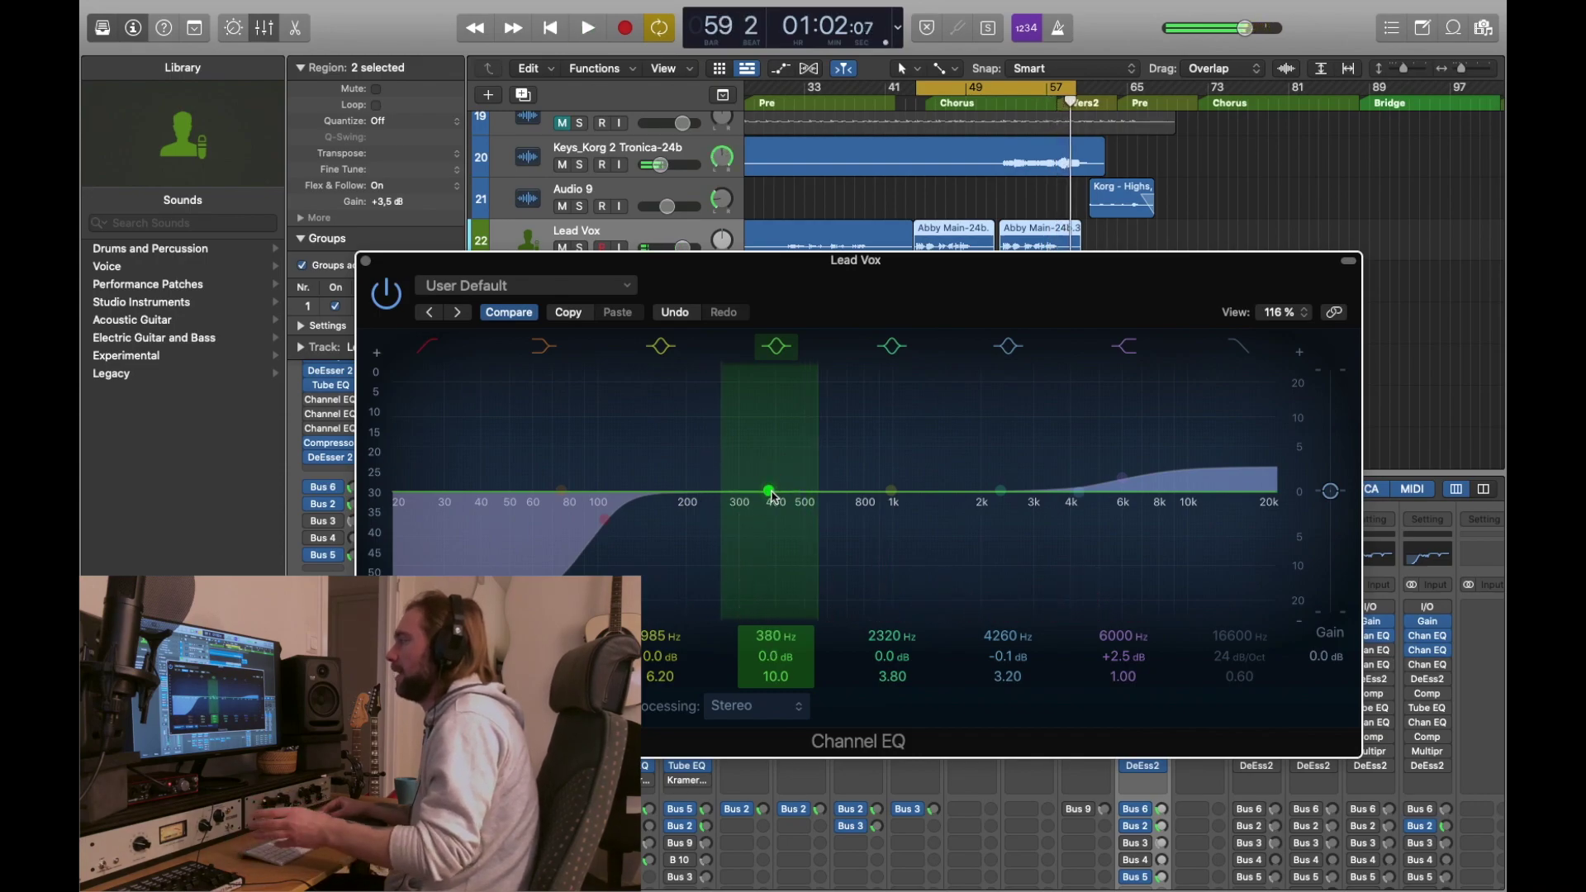
Set the narrow bell band to a -4.1 dB cut at 306 Hz with a Q of 12.0 and close the Channel EQ.
{"action": "left_click_drag", "start_coordinate": [768, 489], "coordinate": [741, 507]}
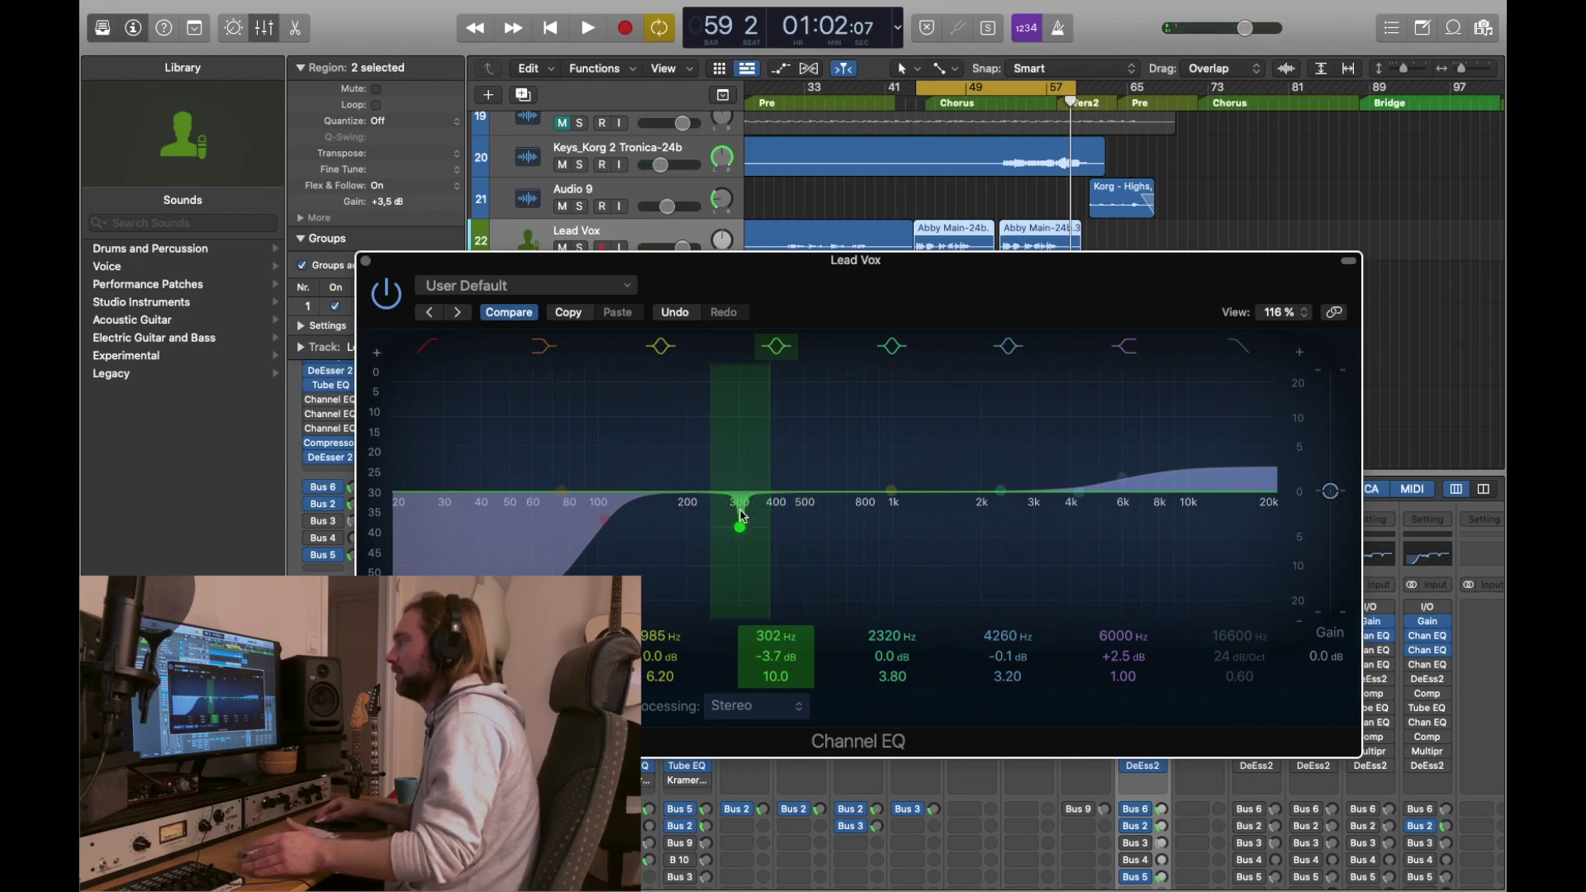
{"action": "left_click_drag", "start_coordinate": [743, 516], "coordinate": [742, 508]}
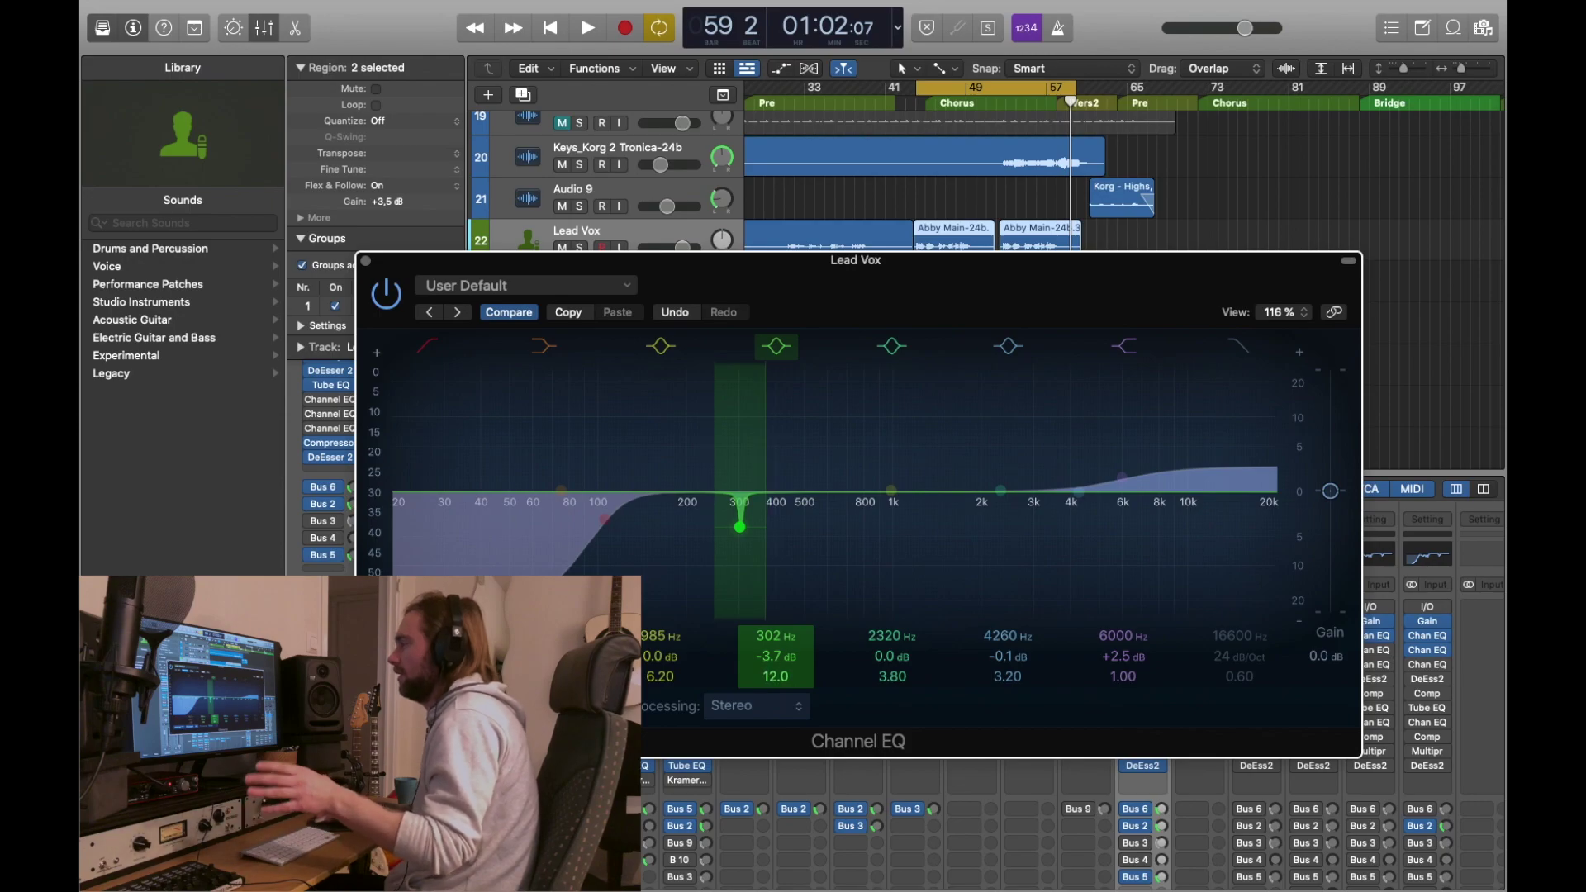
{"action": "left_click_drag", "start_coordinate": [776, 634], "coordinate": [776, 629]}
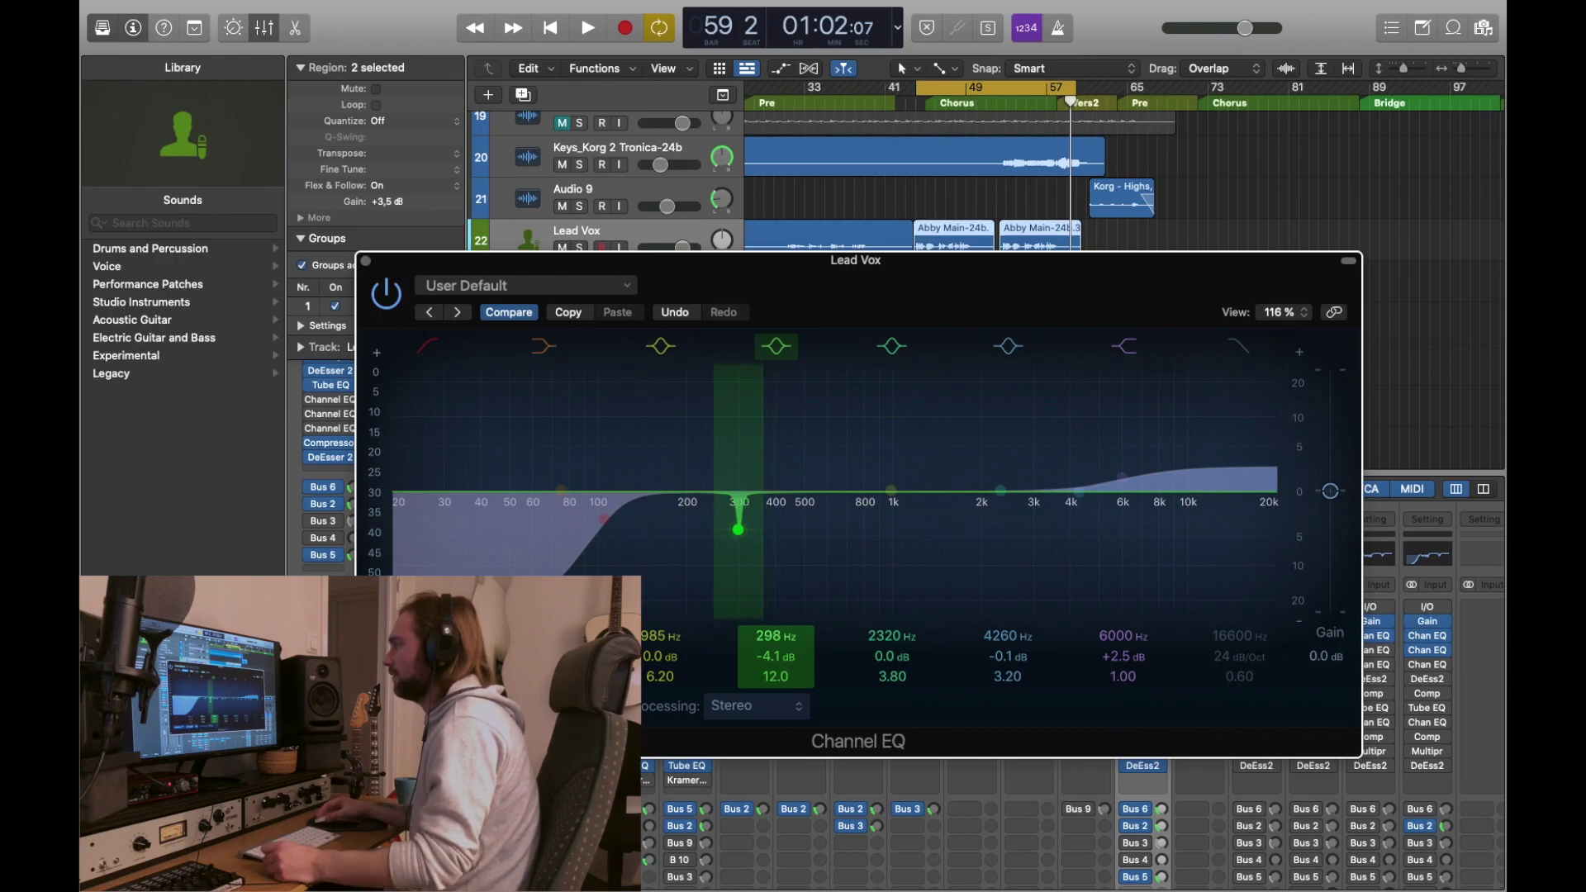
{"action": "left_click_drag", "start_coordinate": [931, 269], "coordinate": [946, 263]}
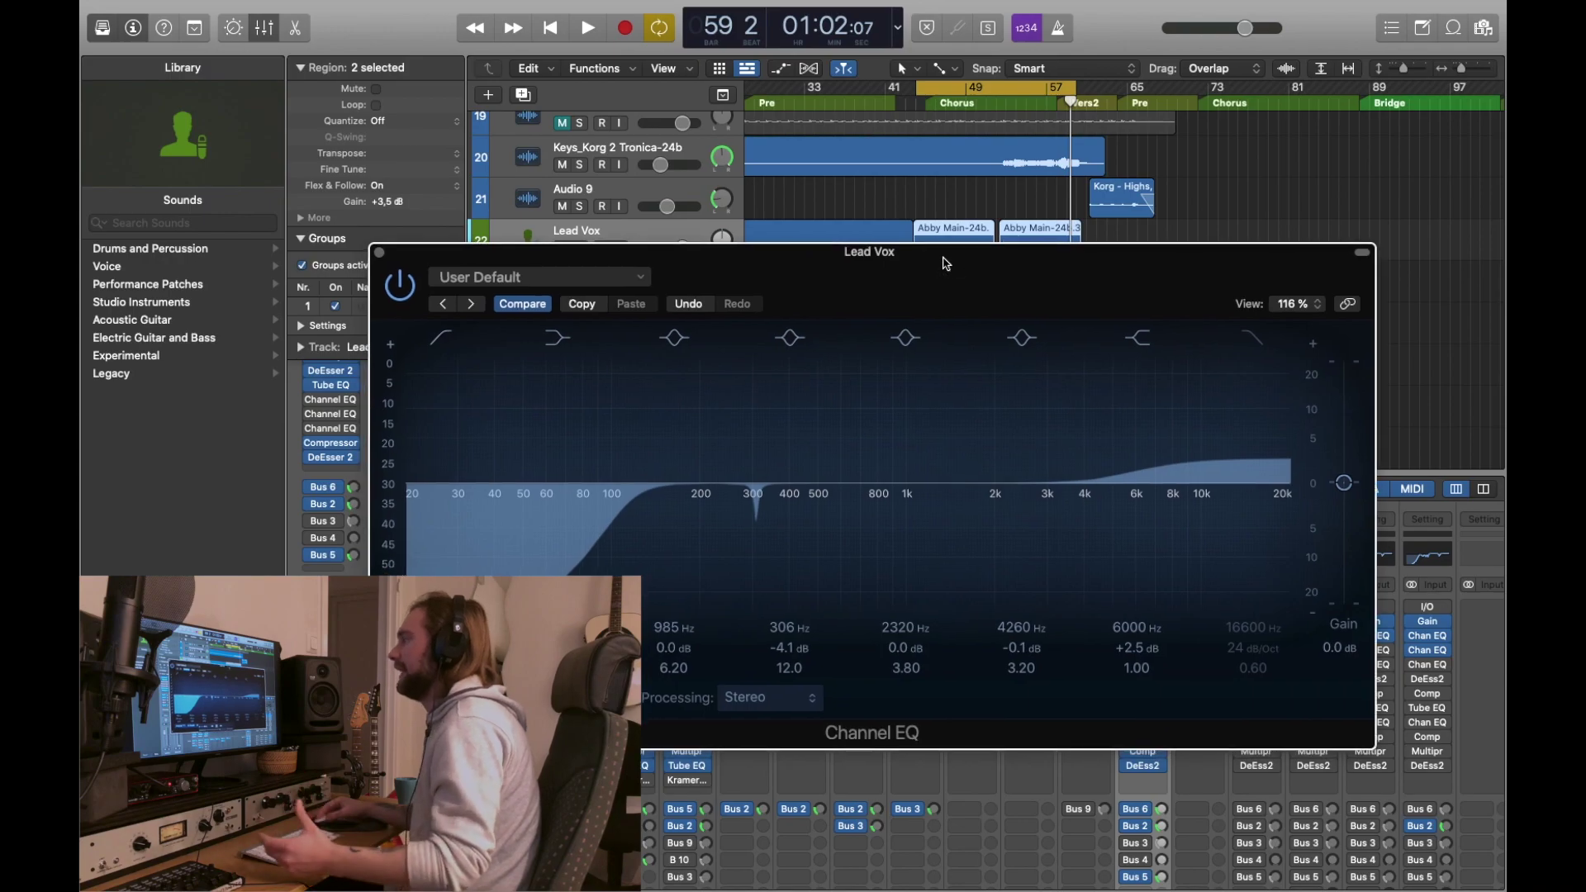
{"action": "left_click", "coordinate": [381, 253]}
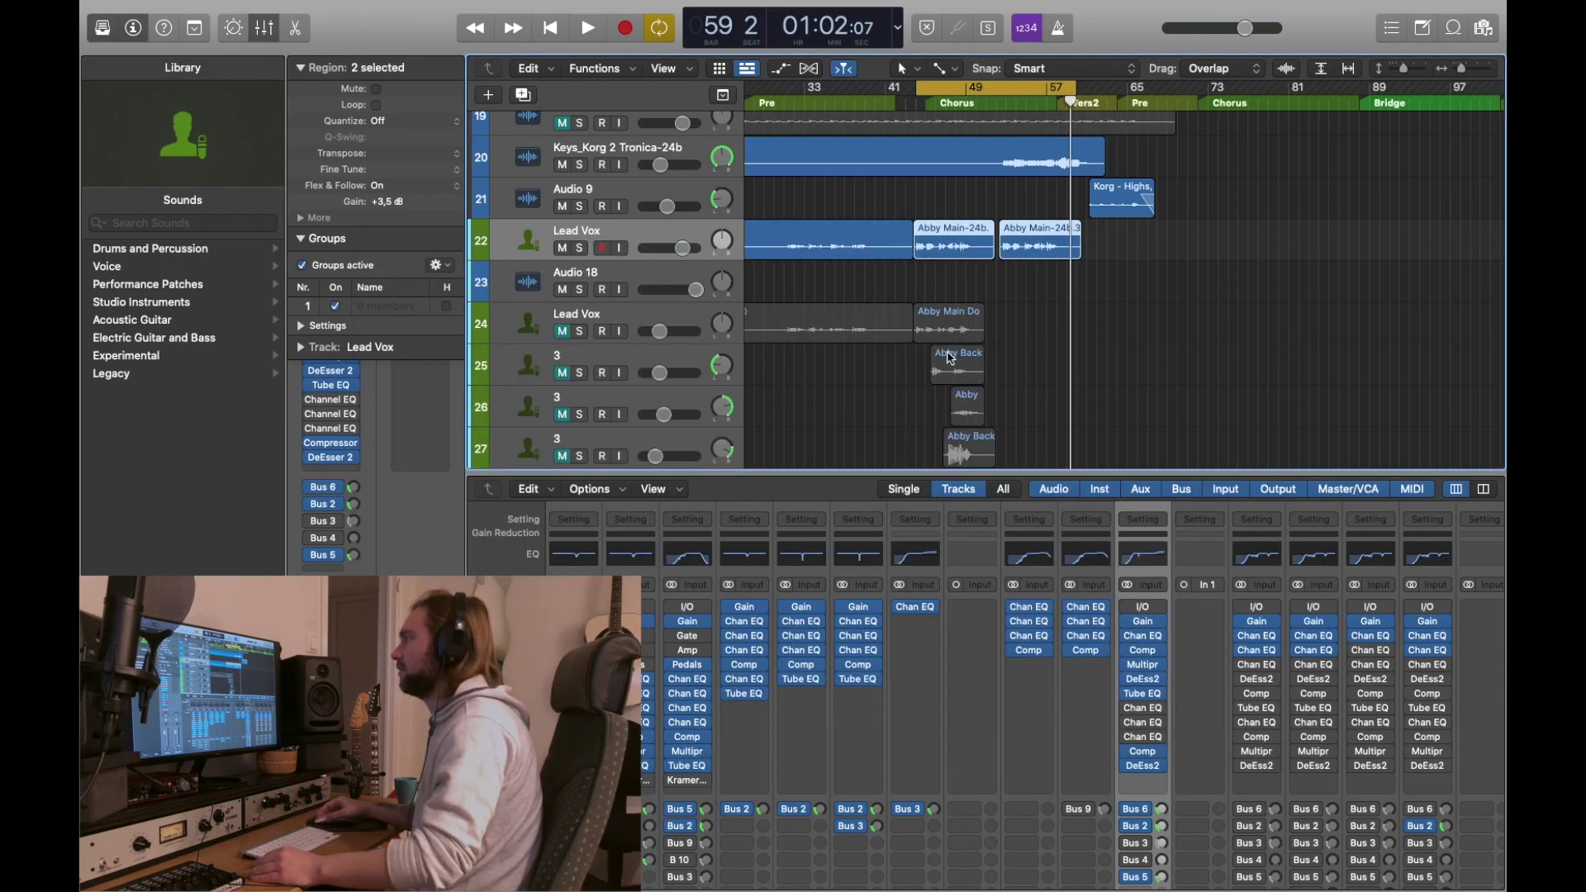
Open the Tube EQ on the Lead Vox channel strip and place its window below the timeline ruler.
{"action": "left_click", "coordinate": [1158, 692]}
{"action": "left_click_drag", "start_coordinate": [1020, 77], "coordinate": [726, 98]}
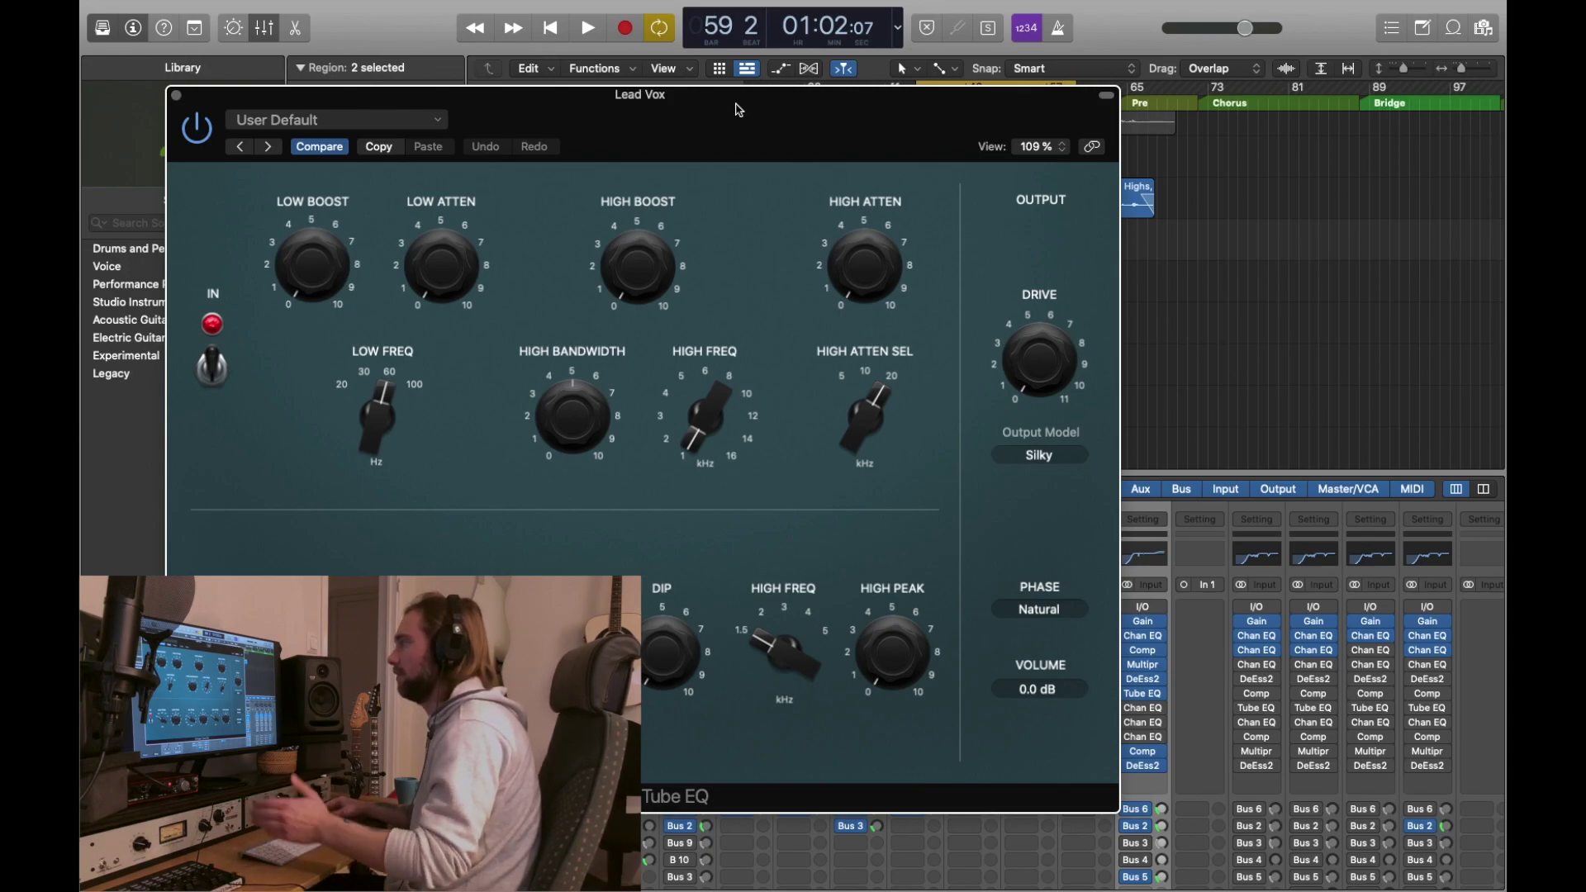
{"action": "left_click_drag", "start_coordinate": [739, 110], "coordinate": [858, 159]}
{"action": "left_click_drag", "start_coordinate": [697, 462], "coordinate": [695, 472]}
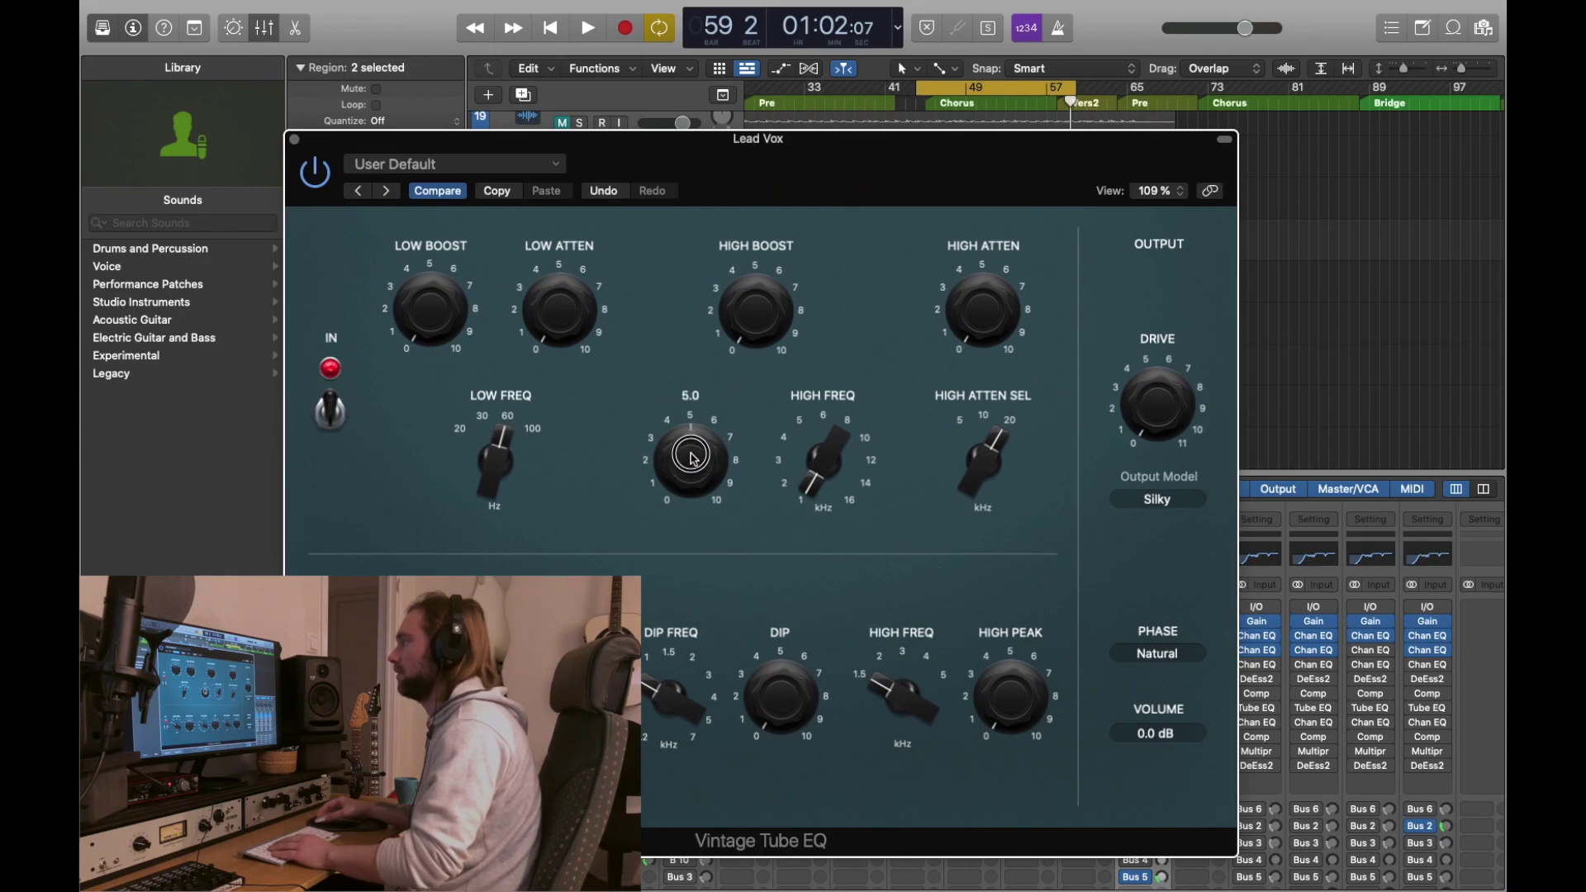
{"action": "key", "text": "super+z"}
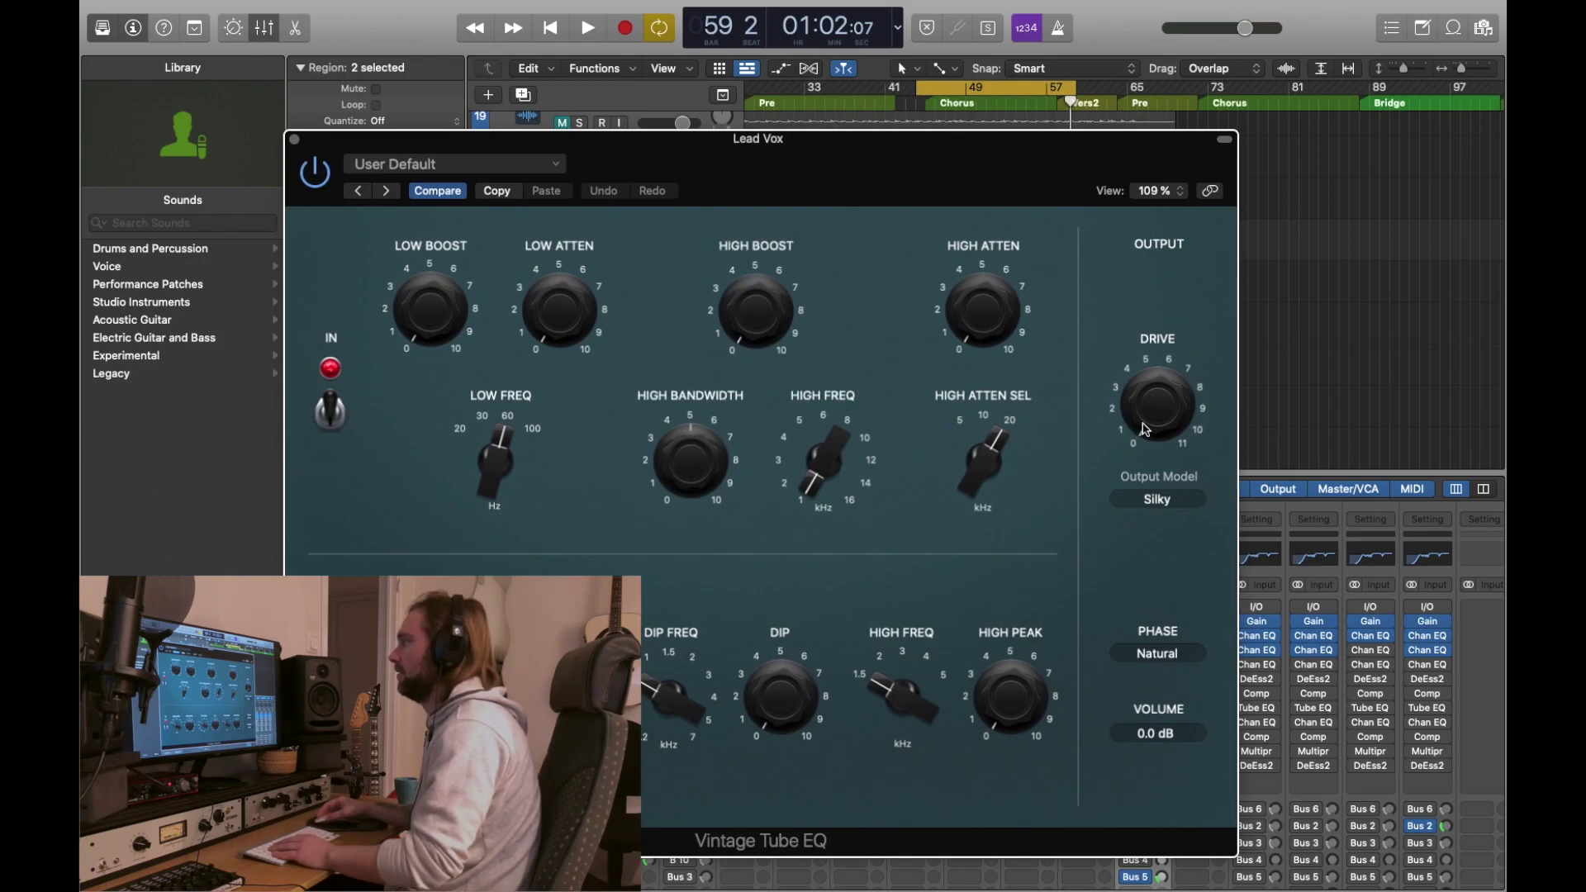
{"action": "mouse_move", "coordinate": [830, 464]}
{"action": "left_mouse_down"}
{"action": "mouse_move", "coordinate": [830, 438]}
{"action": "mouse_move", "coordinate": [830, 464]}
{"action": "left_mouse_up"}
Play the chorus and raise the Vintage Tube EQ's output Drive to about 4.3.
{"action": "left_click_drag", "start_coordinate": [928, 161], "coordinate": [1009, 188]}
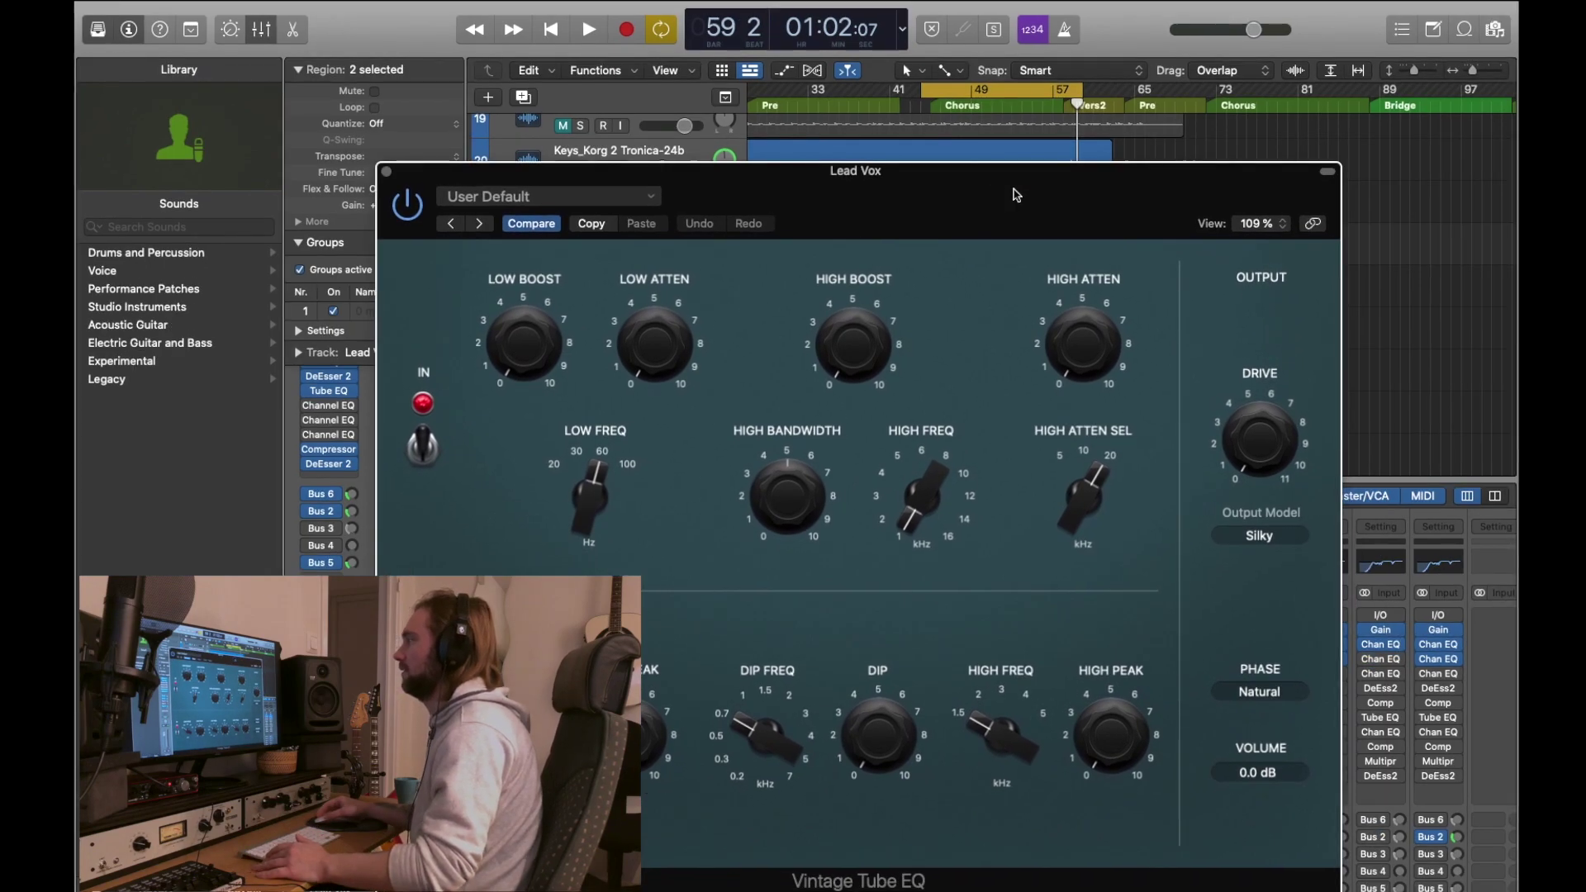
{"action": "mouse_move", "coordinate": [1256, 450]}
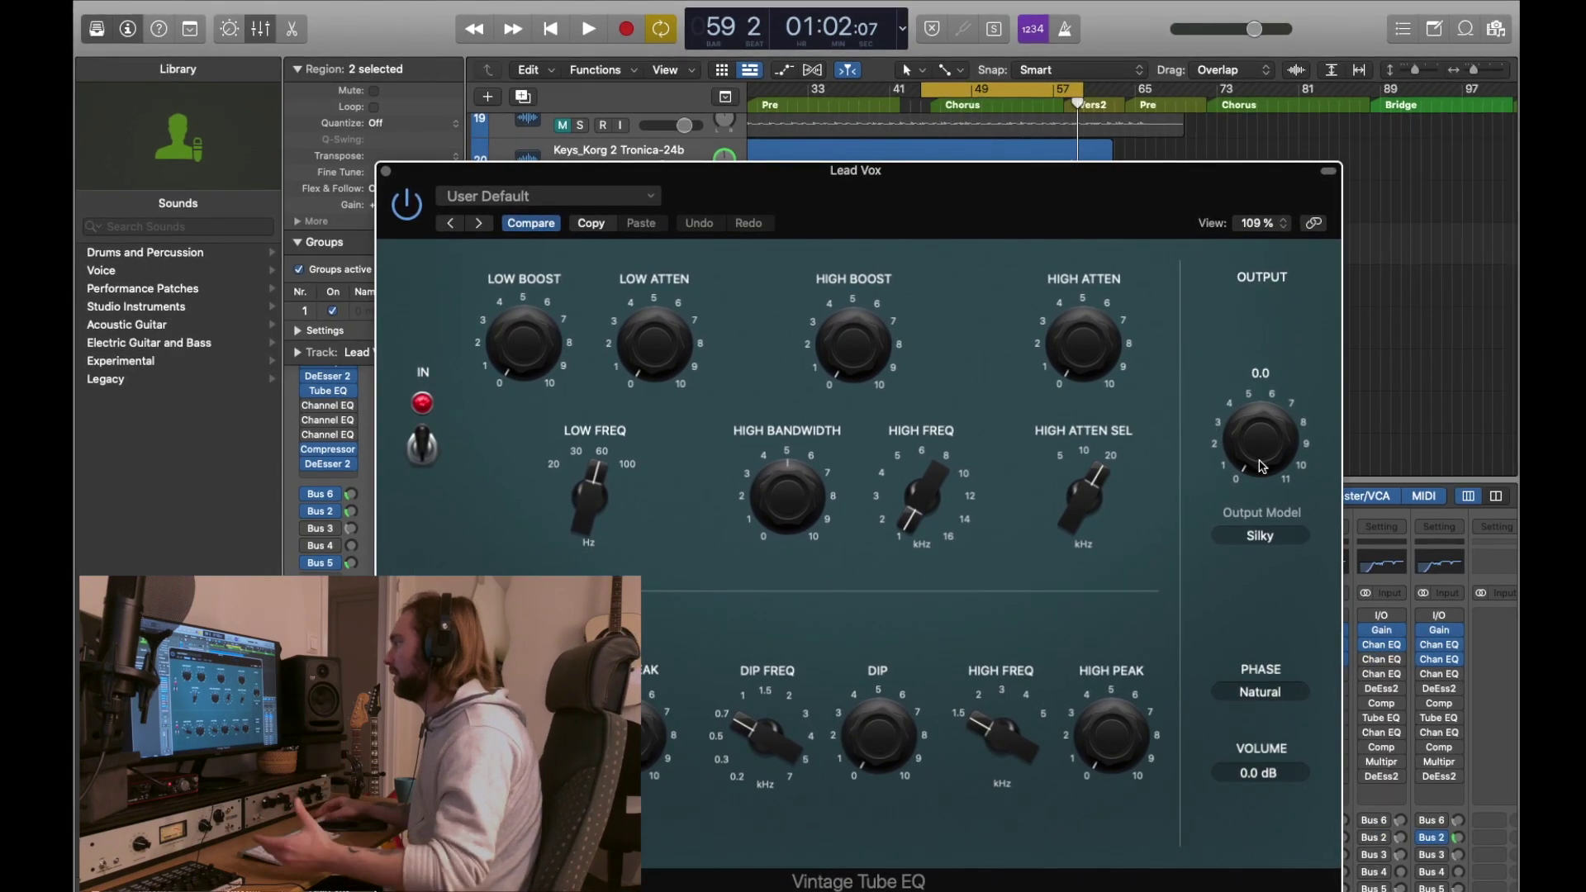
{"action": "key", "text": "space"}
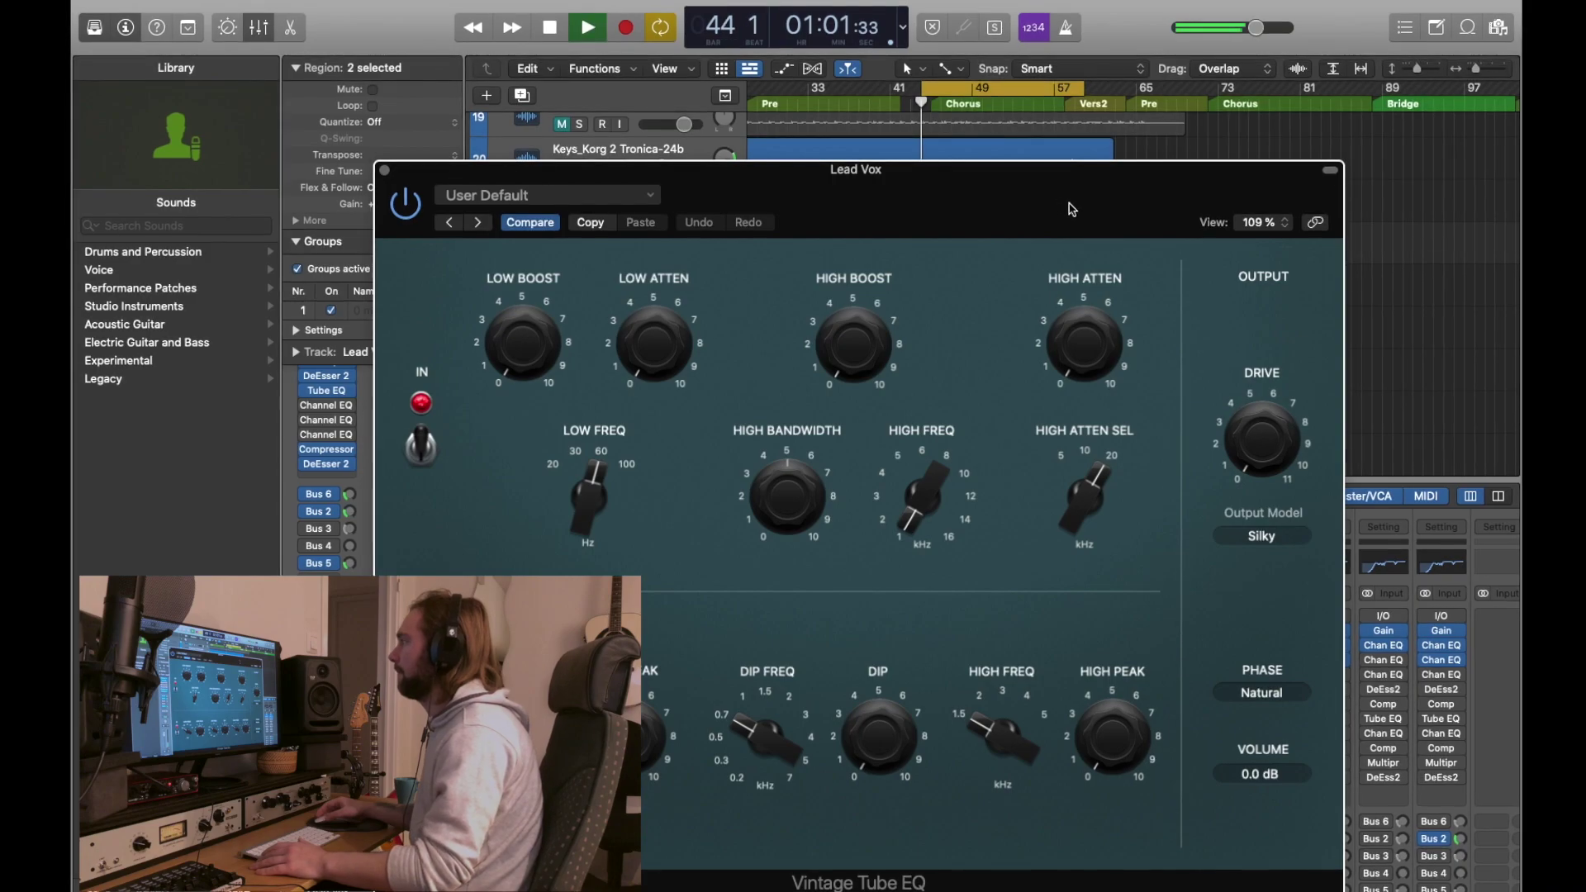
{"action": "left_click_drag", "start_coordinate": [1259, 437], "coordinate": [1232, 357]}
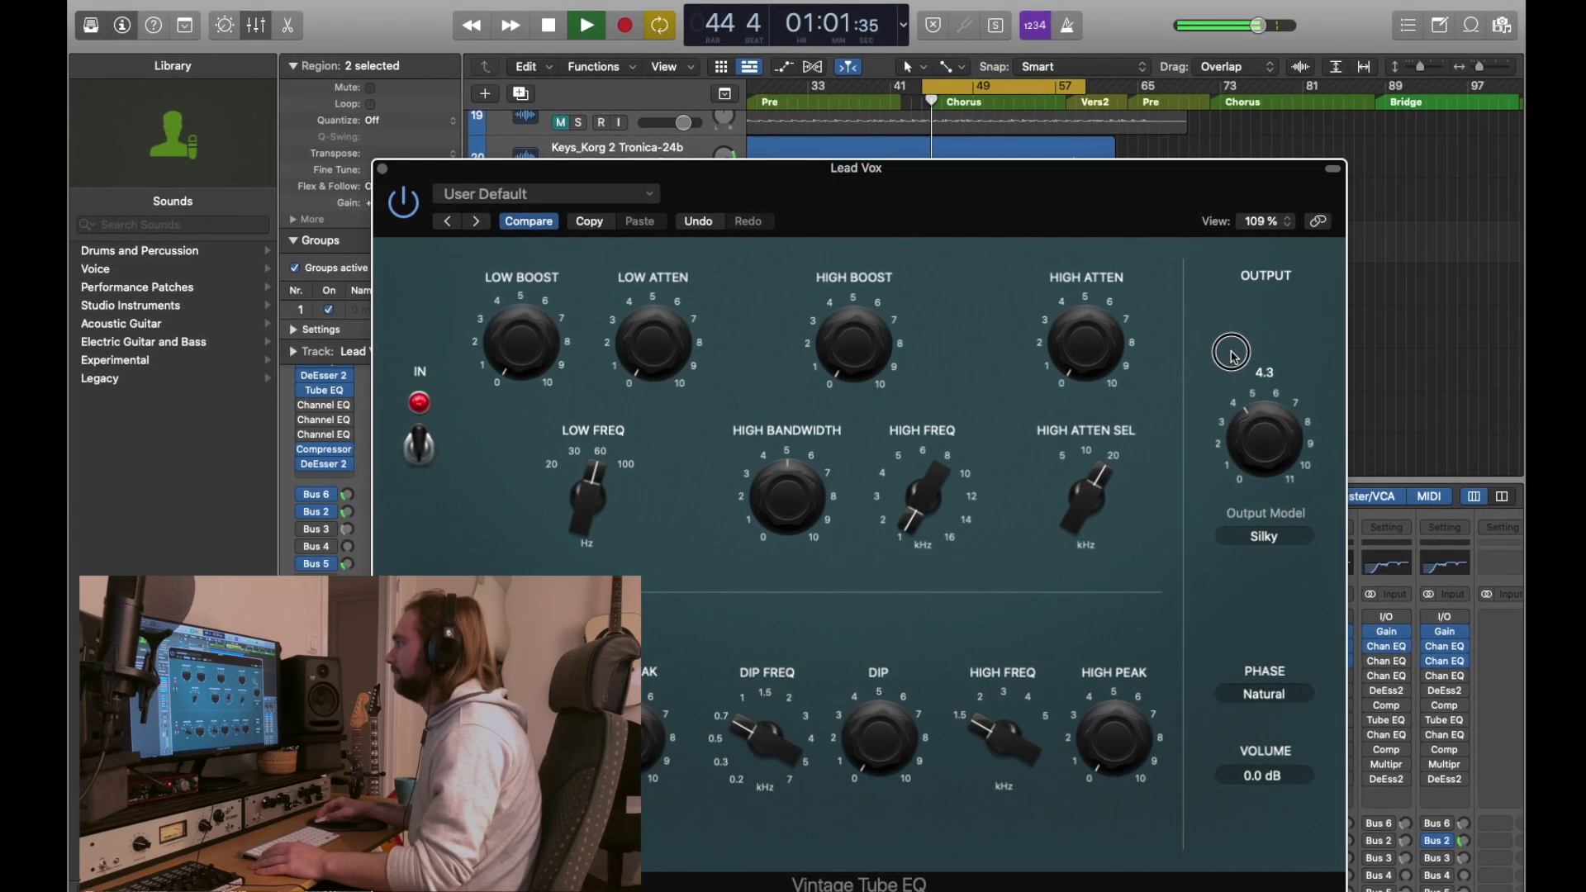
Raise the Tube EQ's High Boost to about 4 and set its High Freq to 6 kHz.
{"action": "left_click_drag", "start_coordinate": [840, 324], "coordinate": [821, 240]}
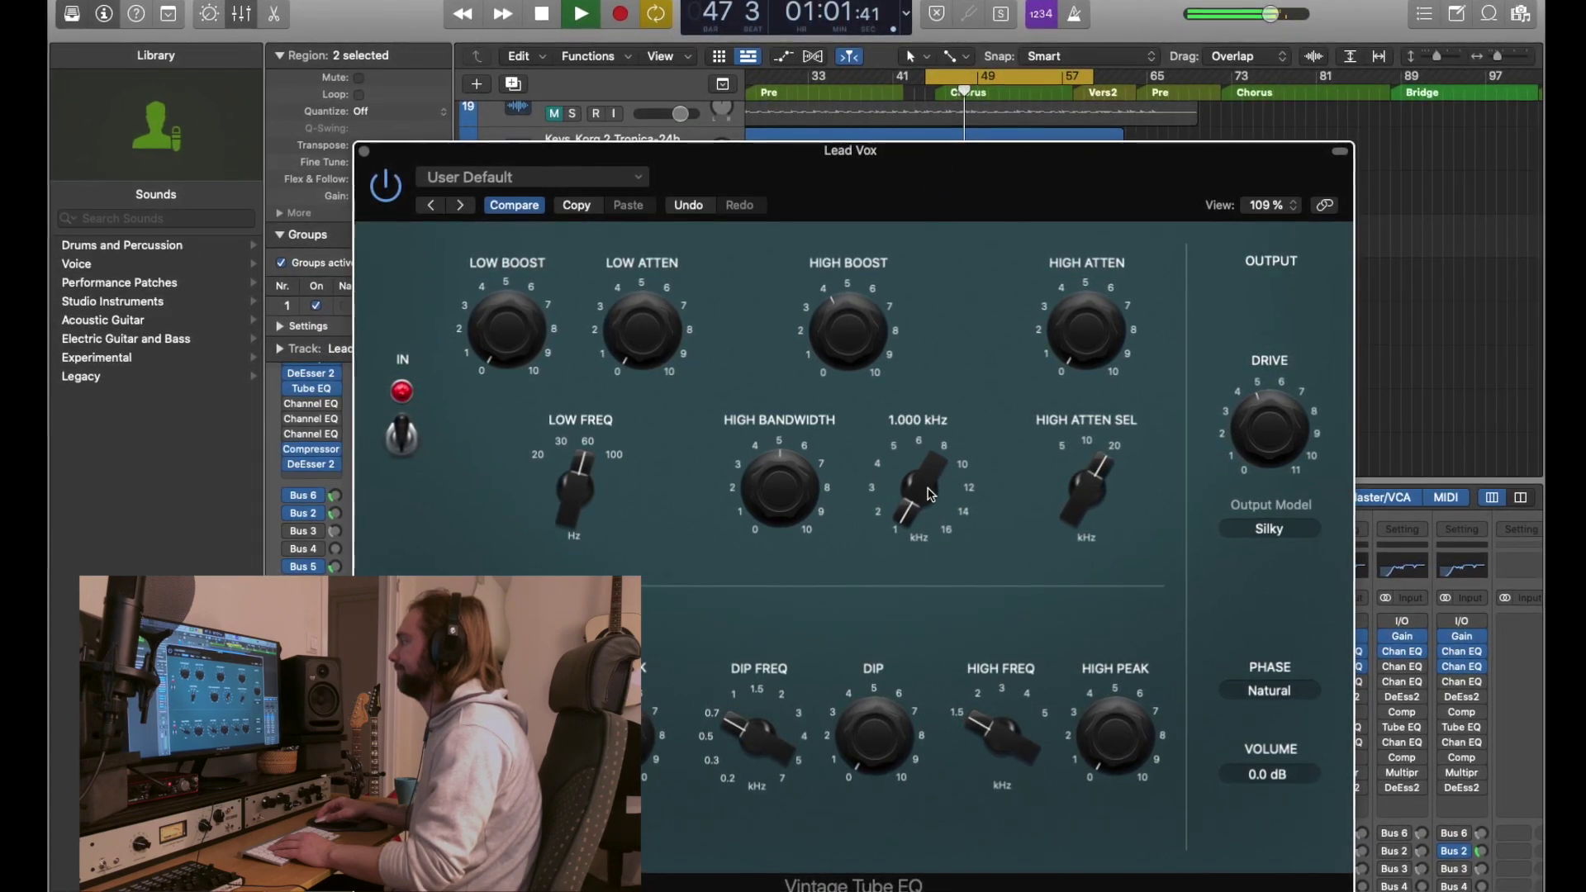
{"action": "left_click_drag", "start_coordinate": [931, 494], "coordinate": [922, 477]}
{"action": "left_click_drag", "start_coordinate": [983, 156], "coordinate": [980, 272]}
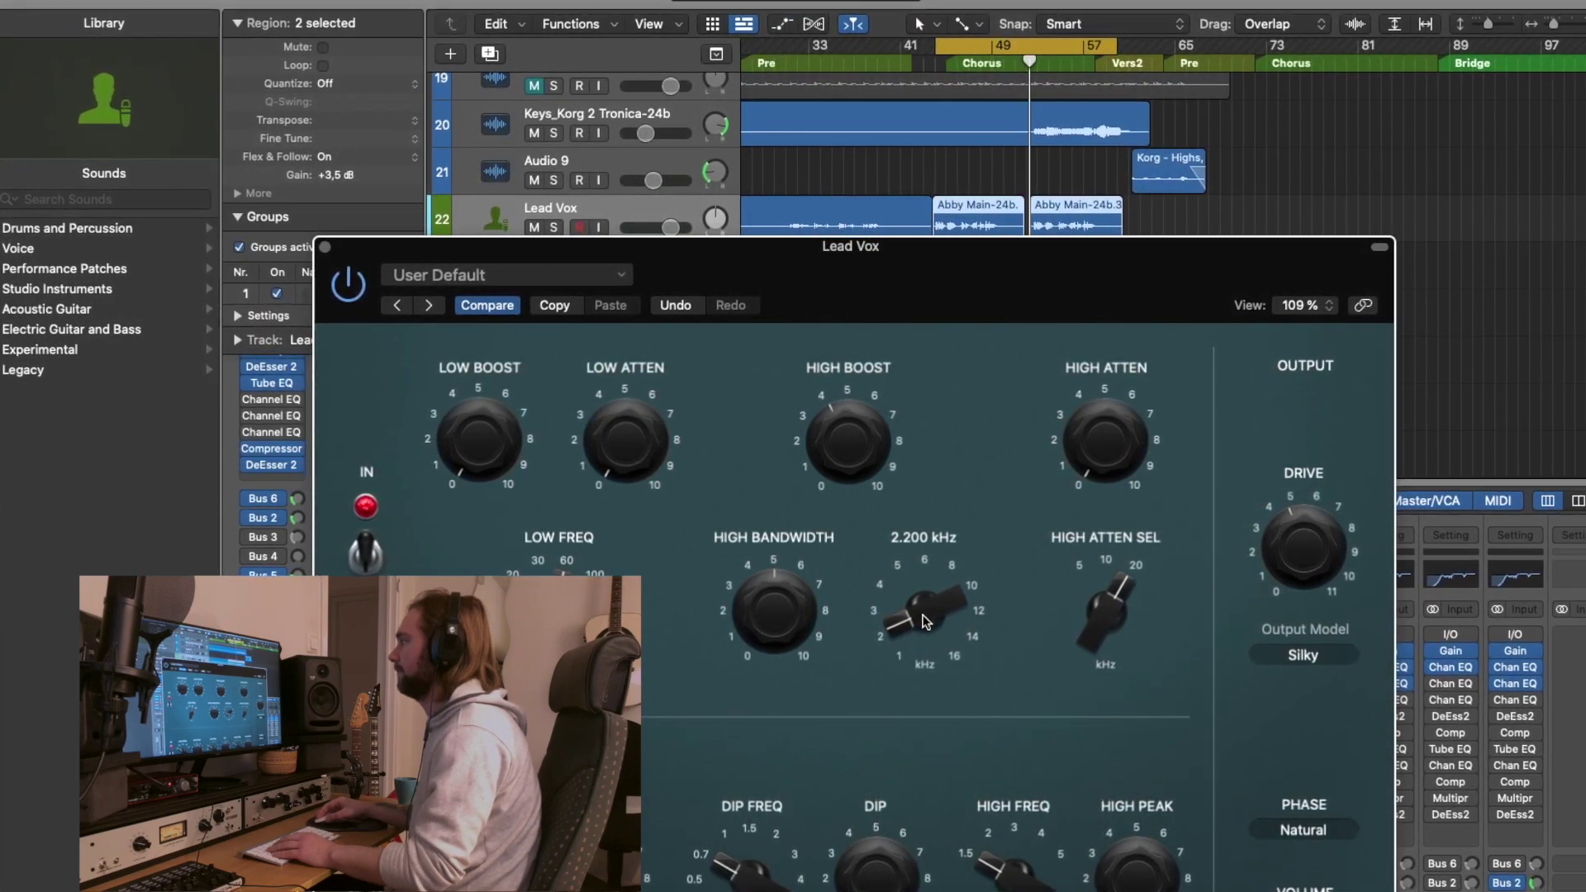
{"action": "left_click_drag", "start_coordinate": [922, 618], "coordinate": [925, 512]}
{"action": "mouse_move", "coordinate": [938, 595]}
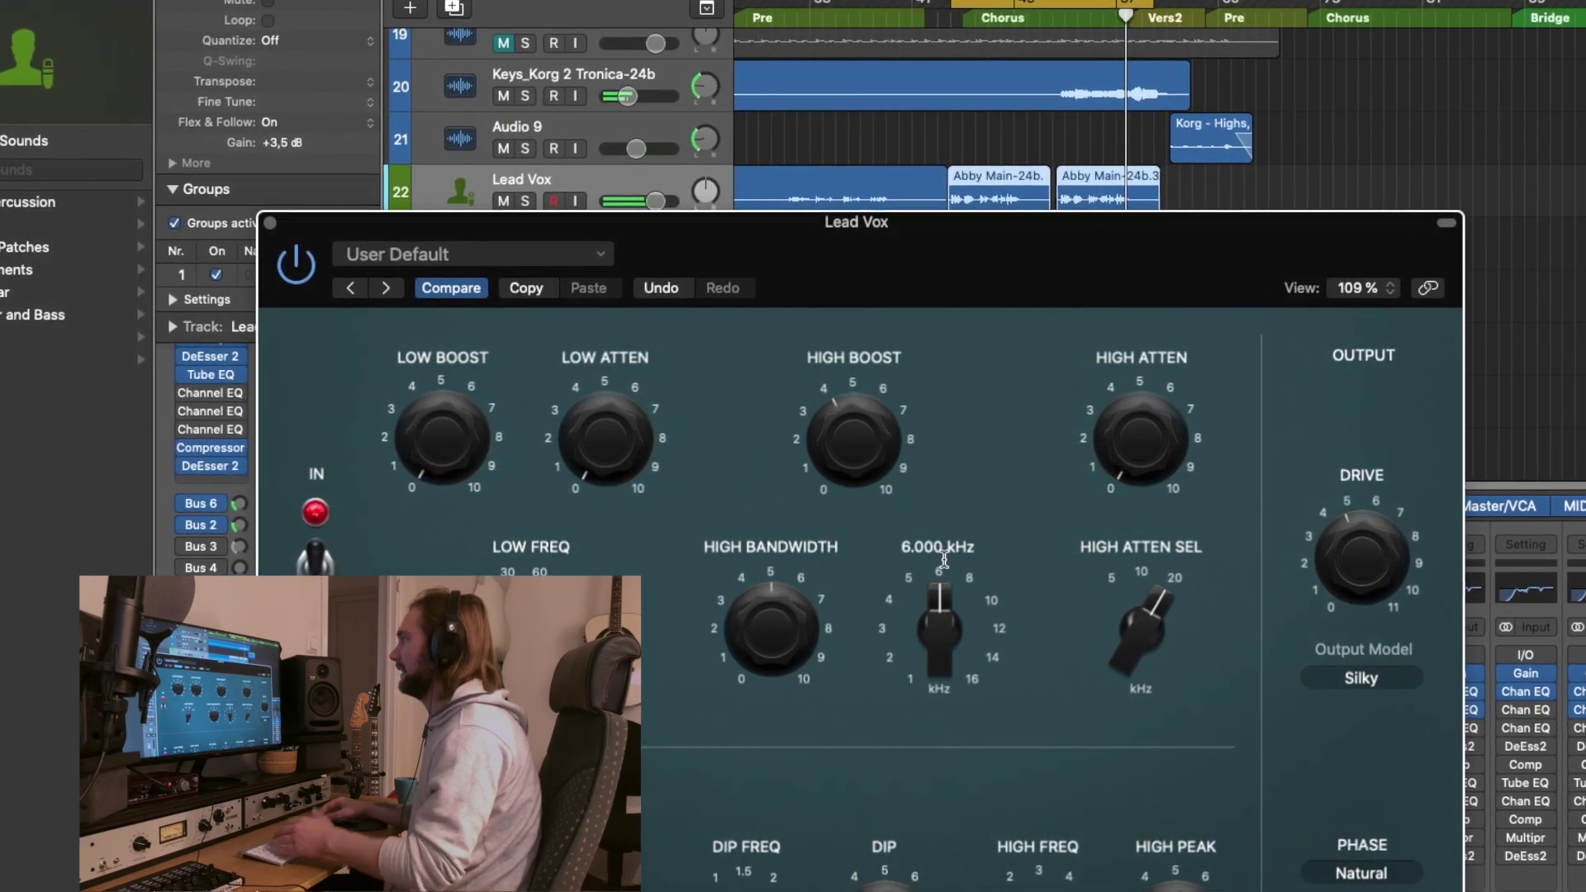
Lower the upper High Freq to between 3 and 4 kHz and fine-tune High Boost and Drive to between 4 and 5.
{"action": "left_click_drag", "start_coordinate": [940, 613], "coordinate": [954, 679]}
{"action": "left_click_drag", "start_coordinate": [770, 661], "coordinate": [769, 661]}
{"action": "left_click_drag", "start_coordinate": [848, 450], "coordinate": [850, 440]}
{"action": "left_click_drag", "start_coordinate": [1478, 556], "coordinate": [1479, 556]}
{"action": "left_click_drag", "start_coordinate": [971, 666], "coordinate": [981, 703]}
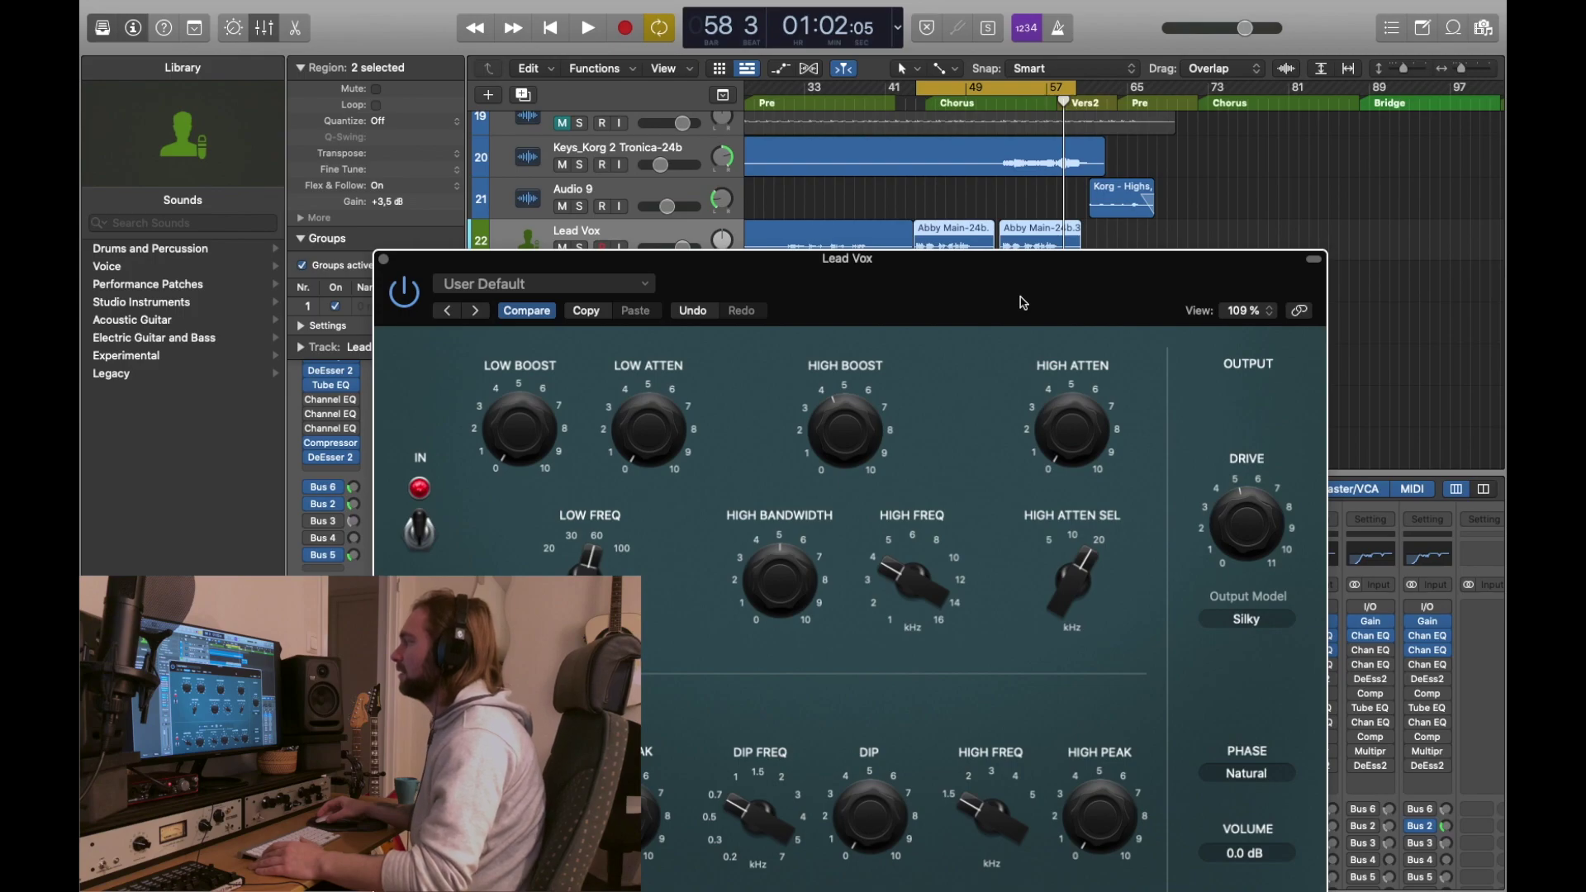
{"action": "left_click_drag", "start_coordinate": [1022, 291], "coordinate": [1026, 278]}
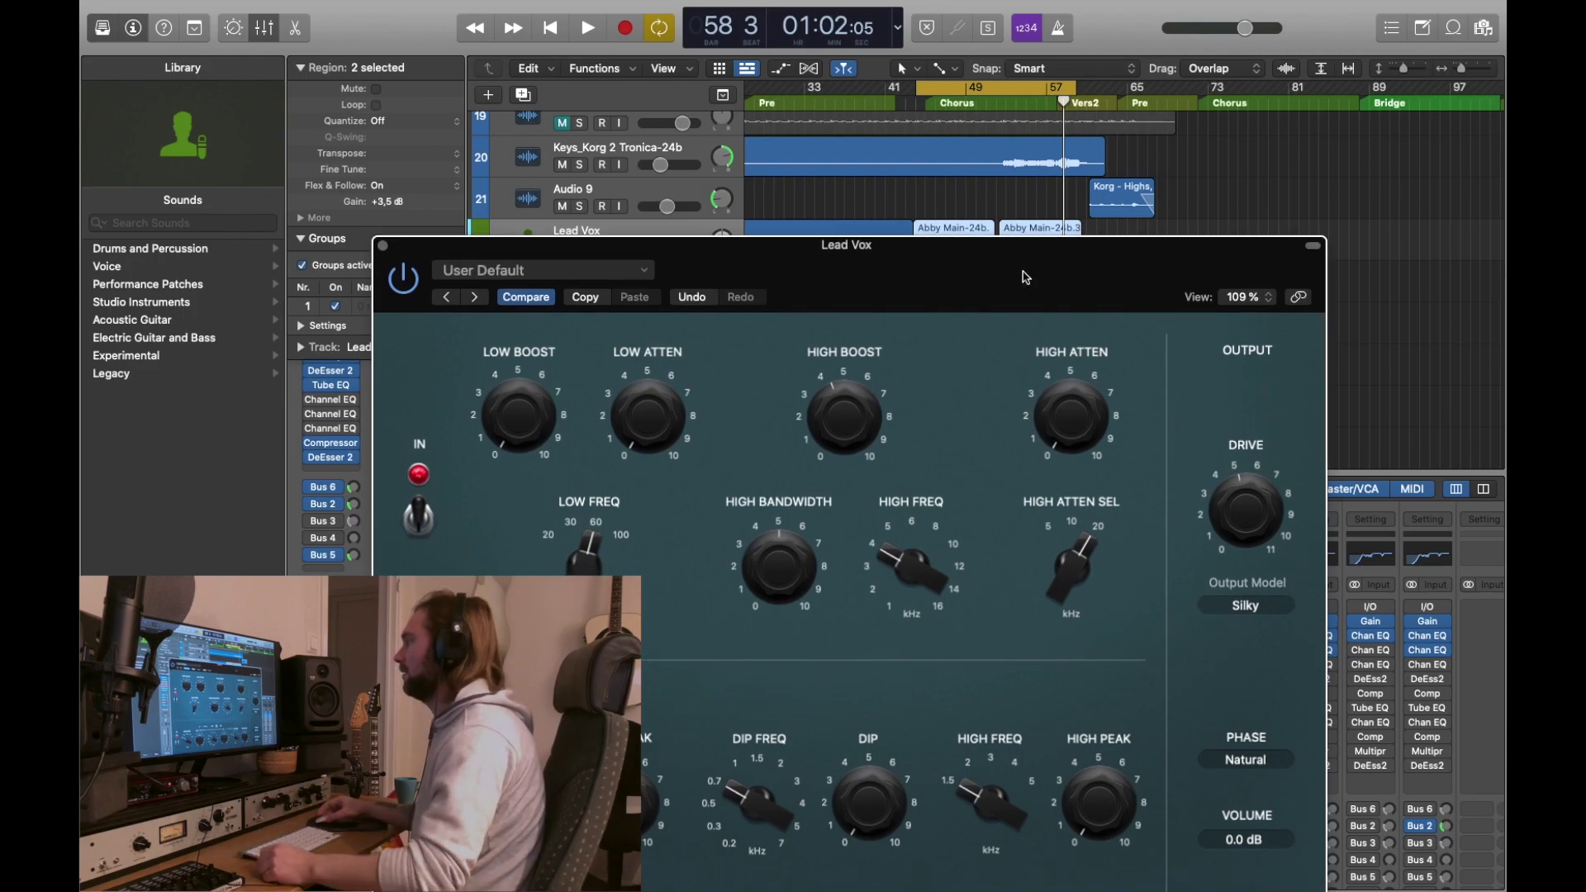
Close the Tube EQ window and play the chorus, comparing the Lead Vox with its first Channel EQ and Tube EQ bypassed and re-enabled.
{"action": "left_click", "coordinate": [384, 246]}
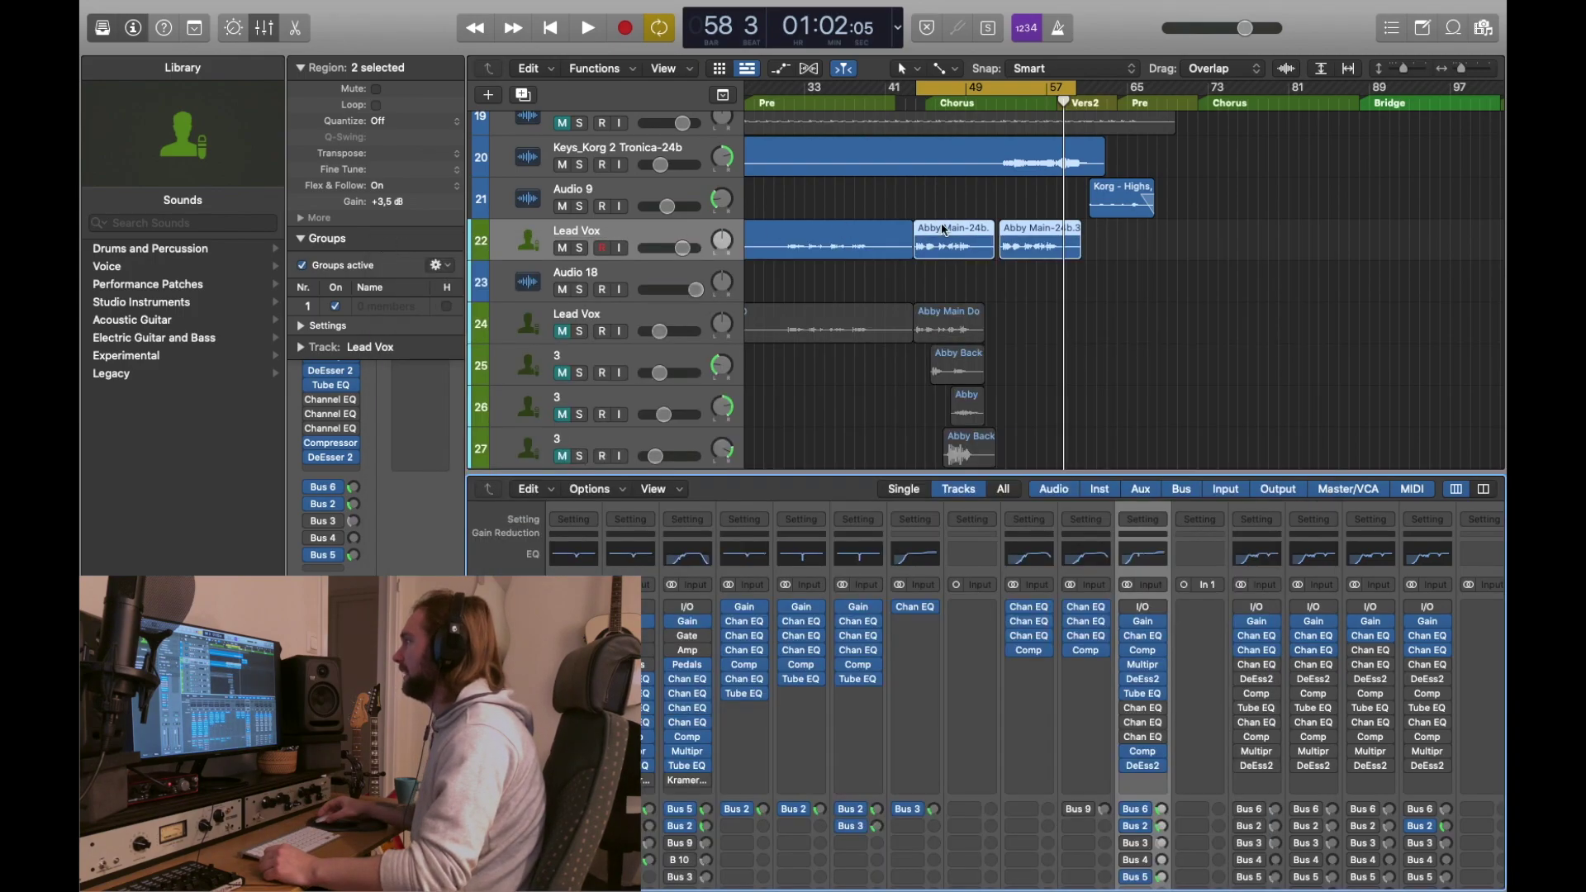
{"action": "left_click", "coordinate": [1009, 201]}
{"action": "left_click", "coordinate": [1128, 637]}
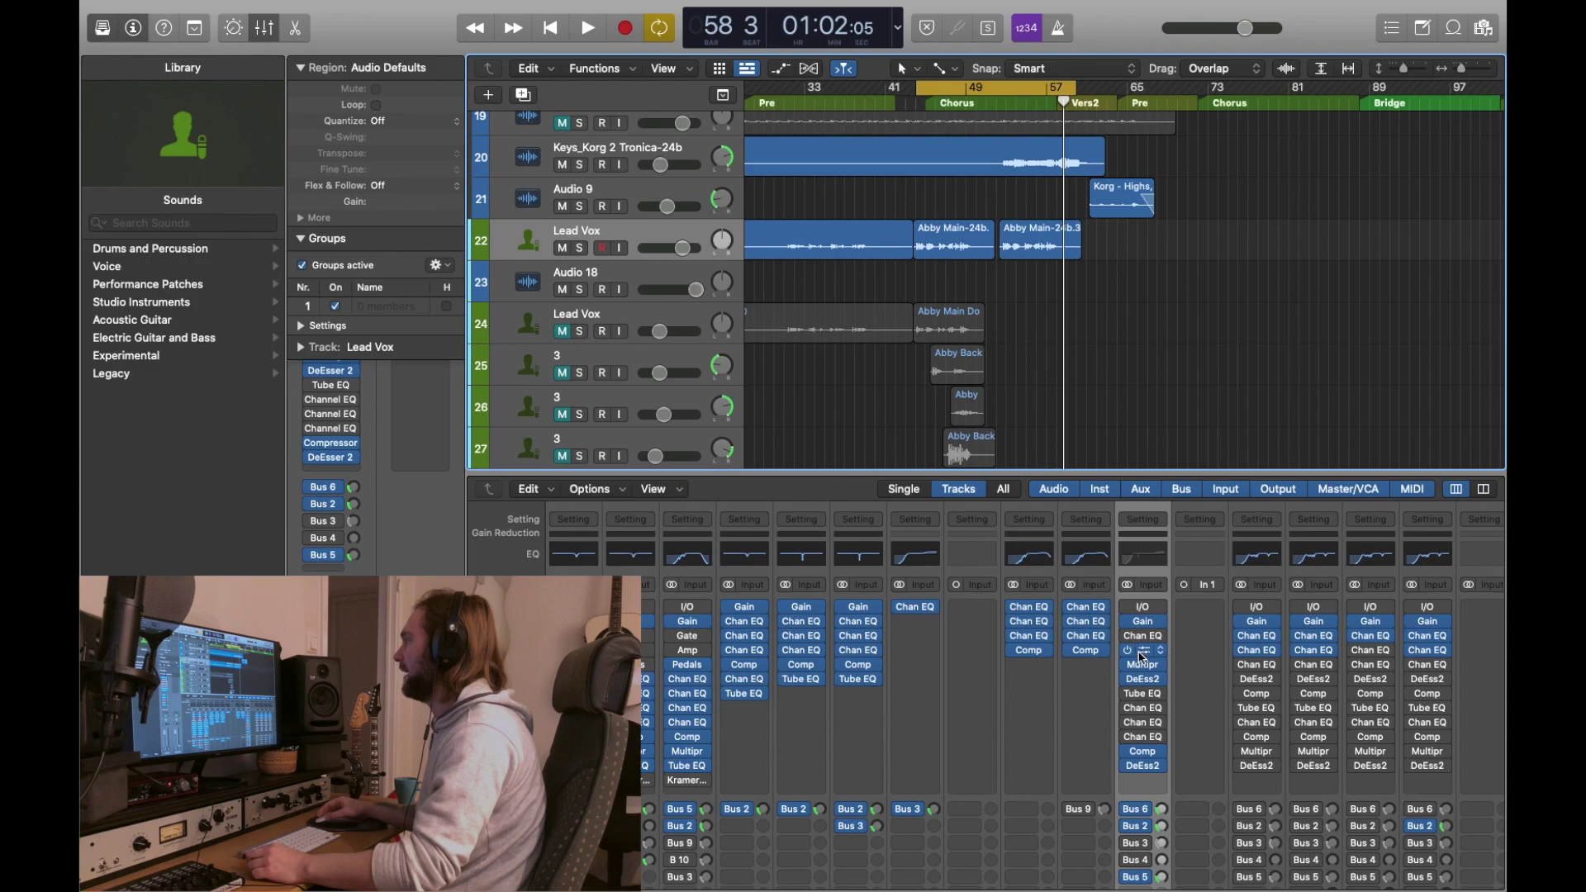
{"action": "key", "text": "space"}
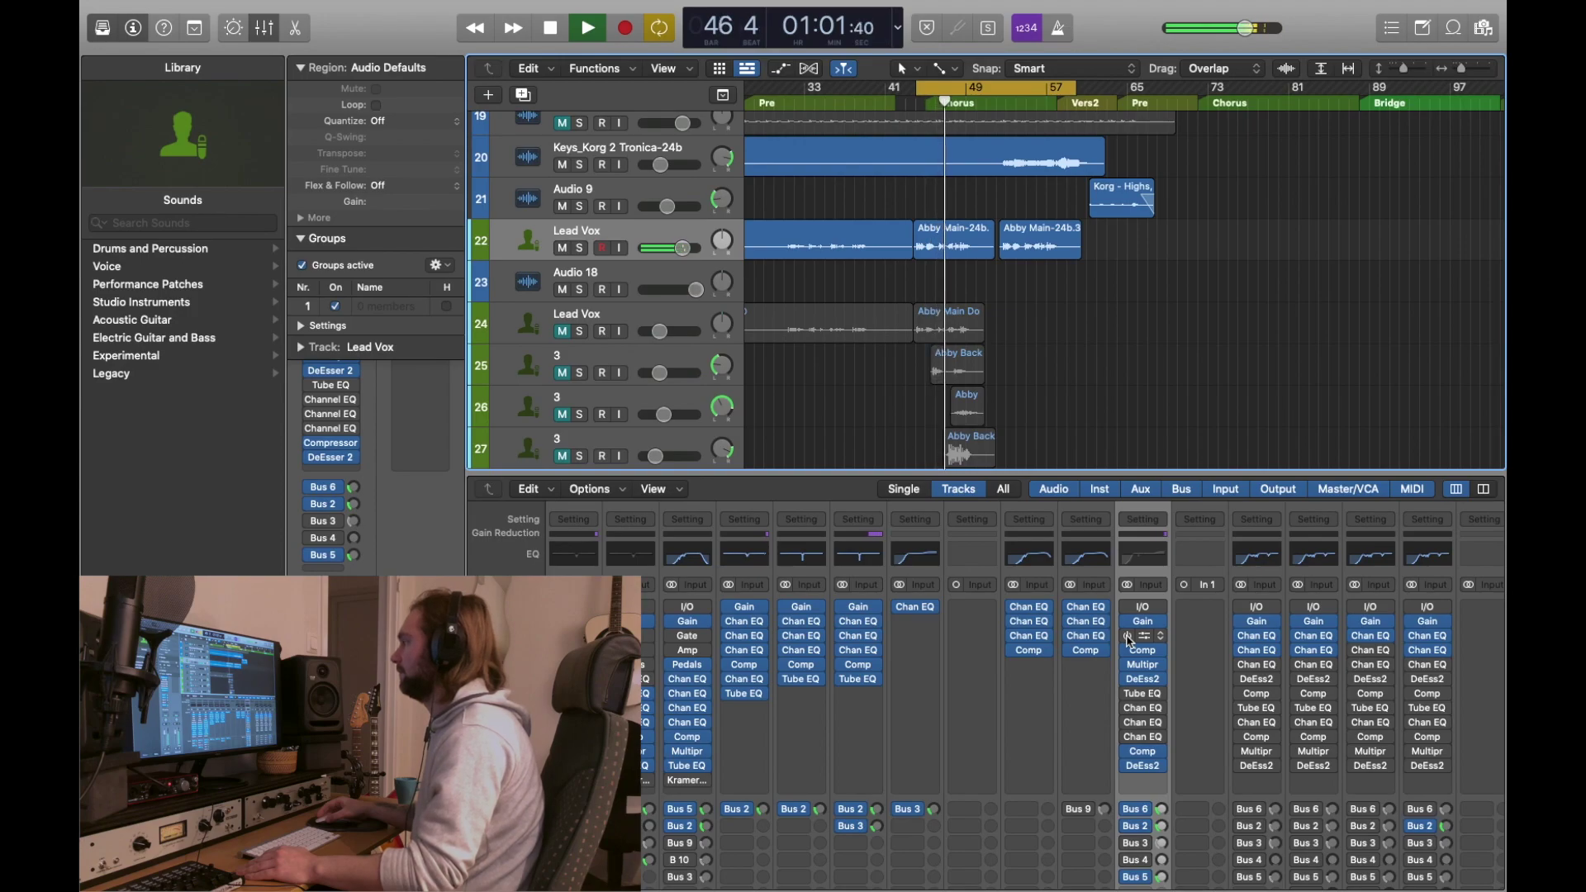
{"action": "left_click", "coordinate": [1129, 641]}
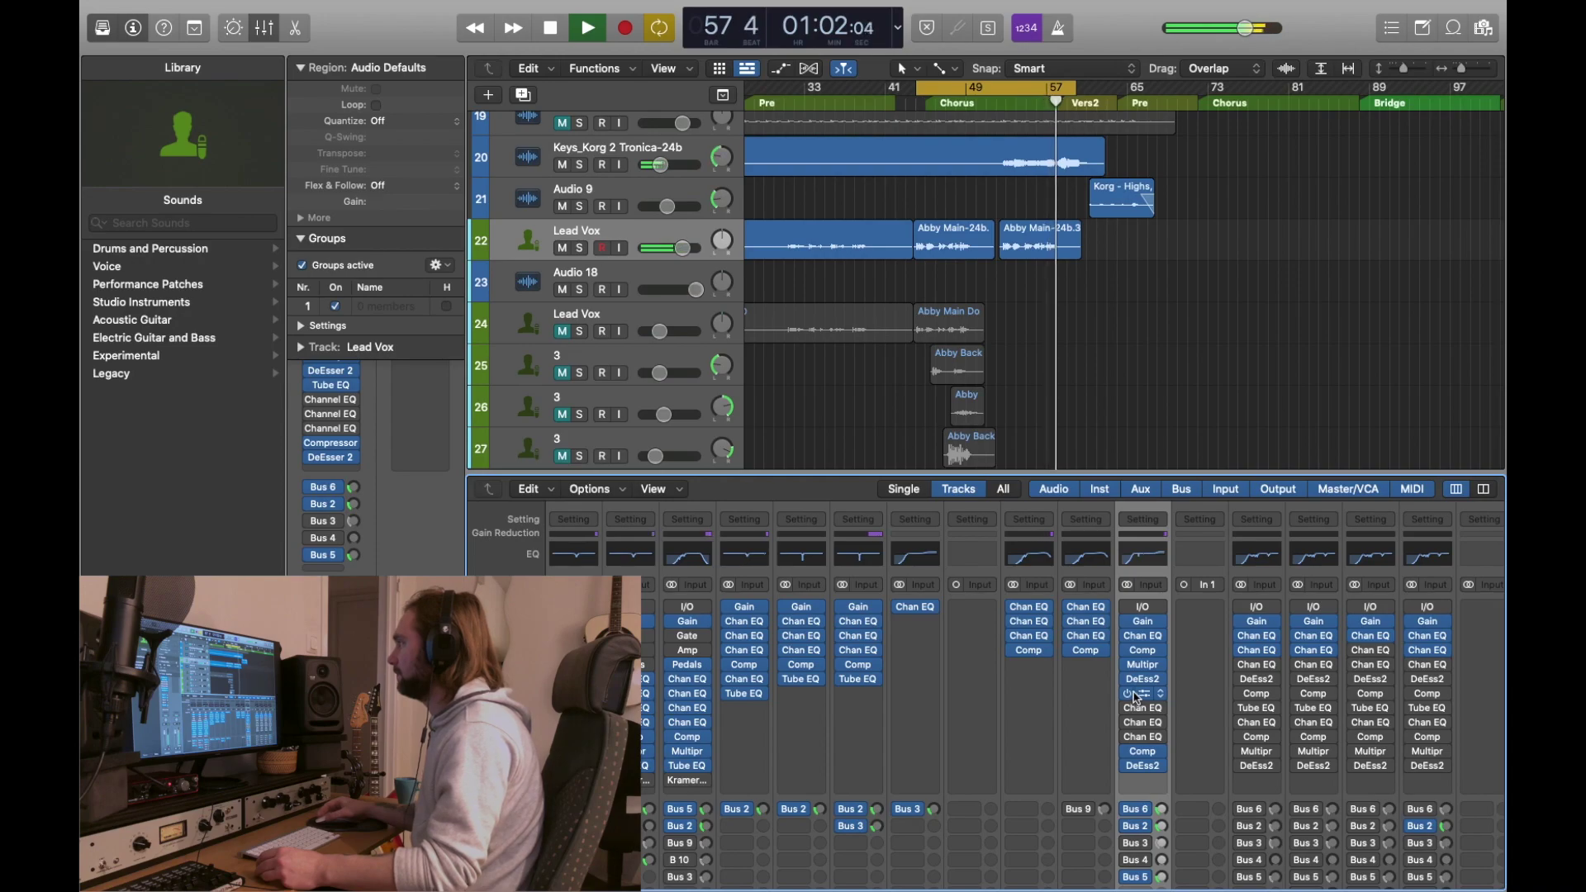
{"action": "key", "text": "space"}
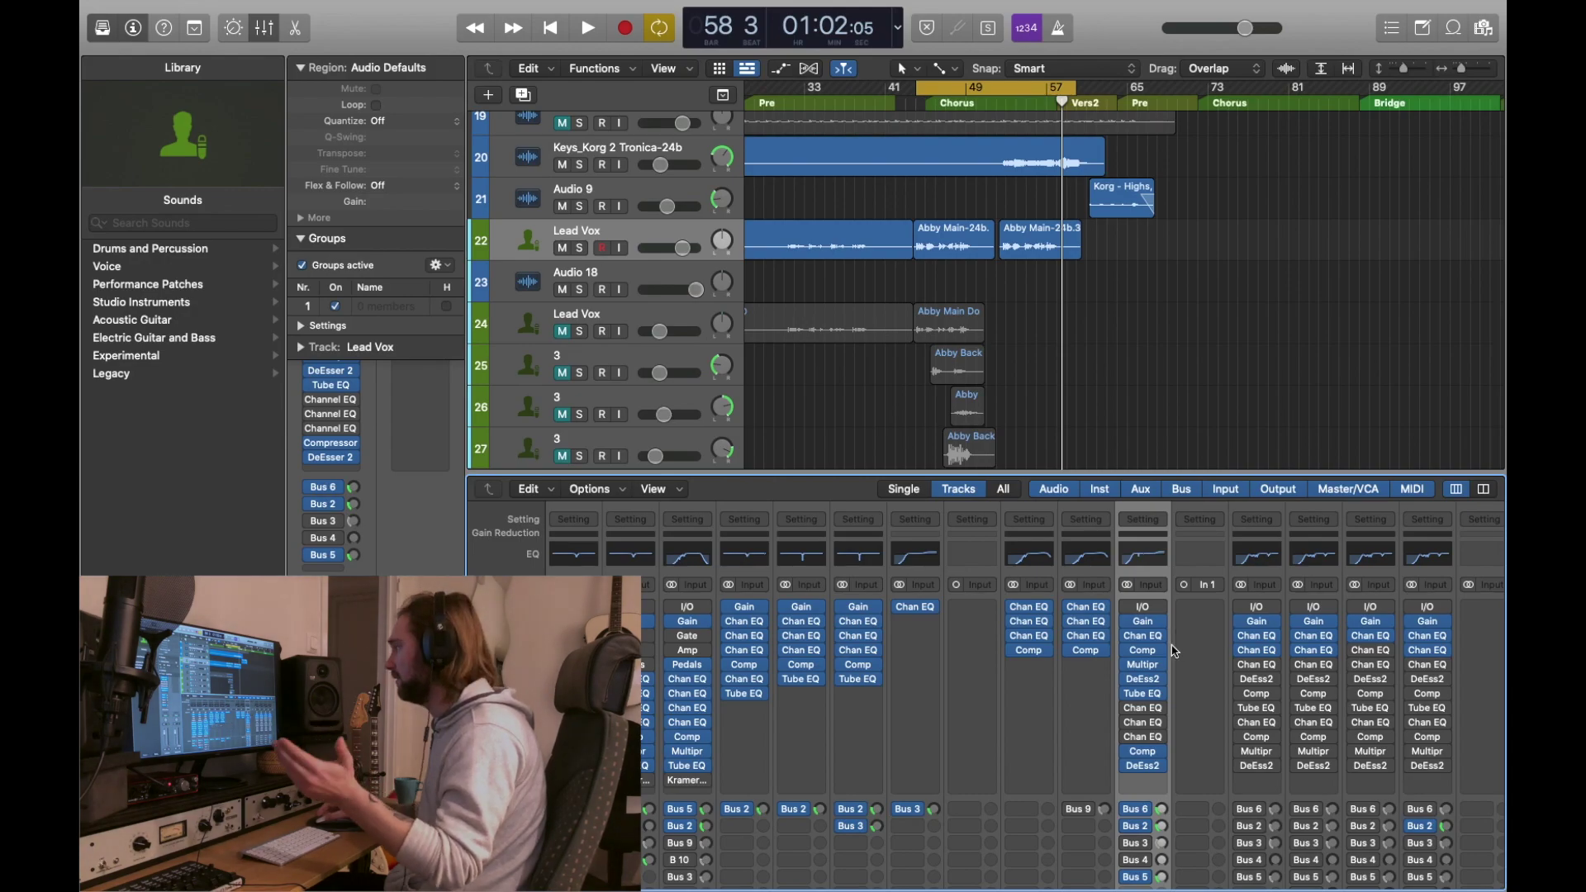
{"action": "left_click", "coordinate": [1165, 710]}
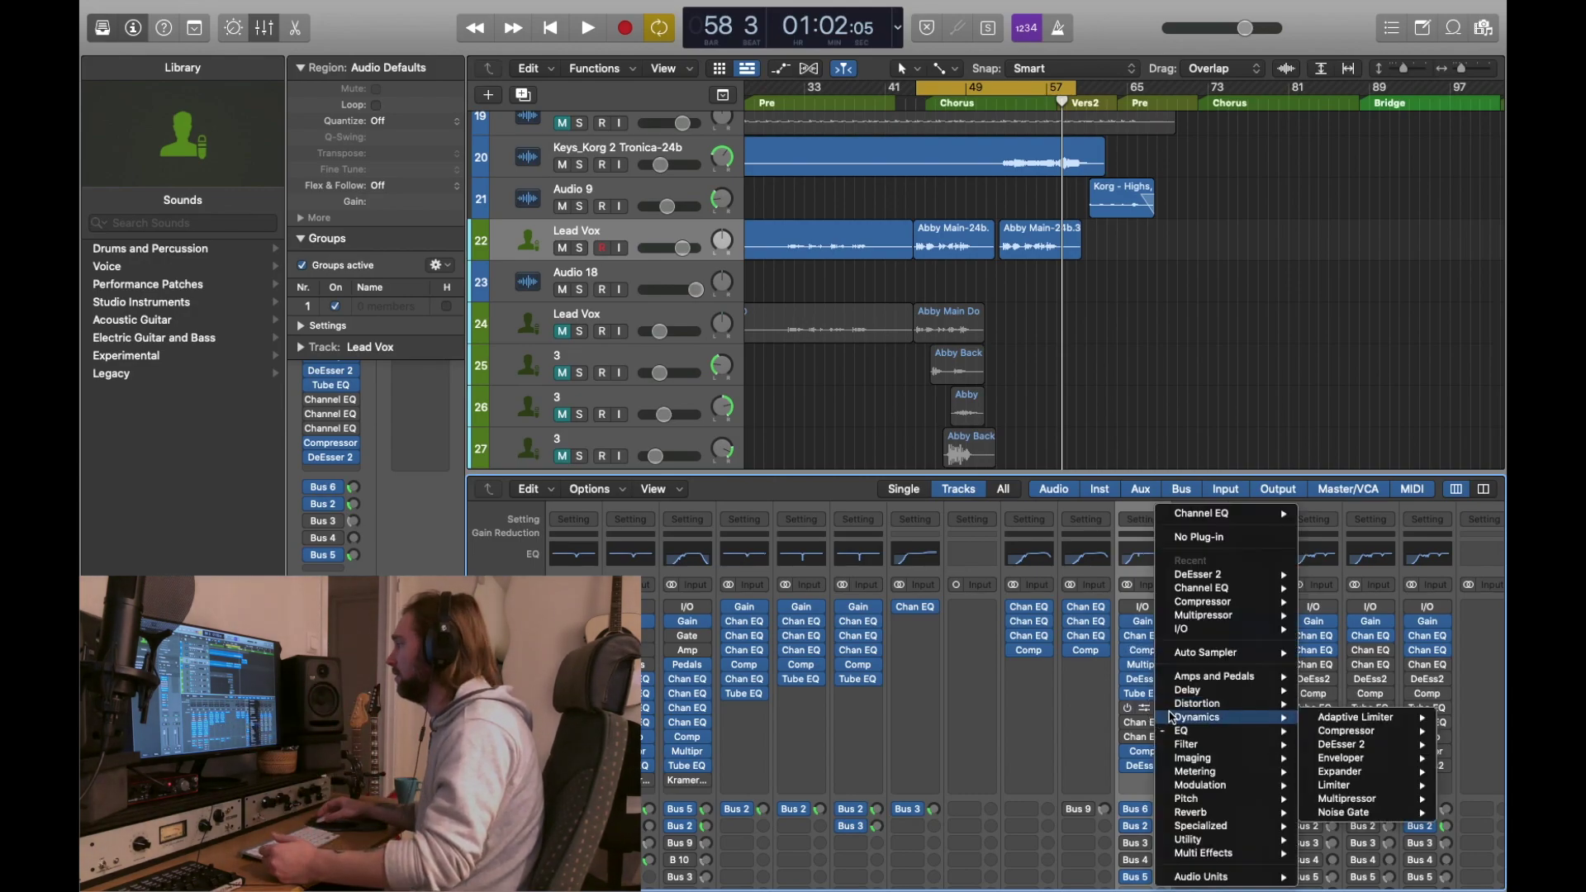
{"action": "mouse_move", "coordinate": [1208, 708]}
{"action": "mouse_move", "coordinate": [1370, 785]}
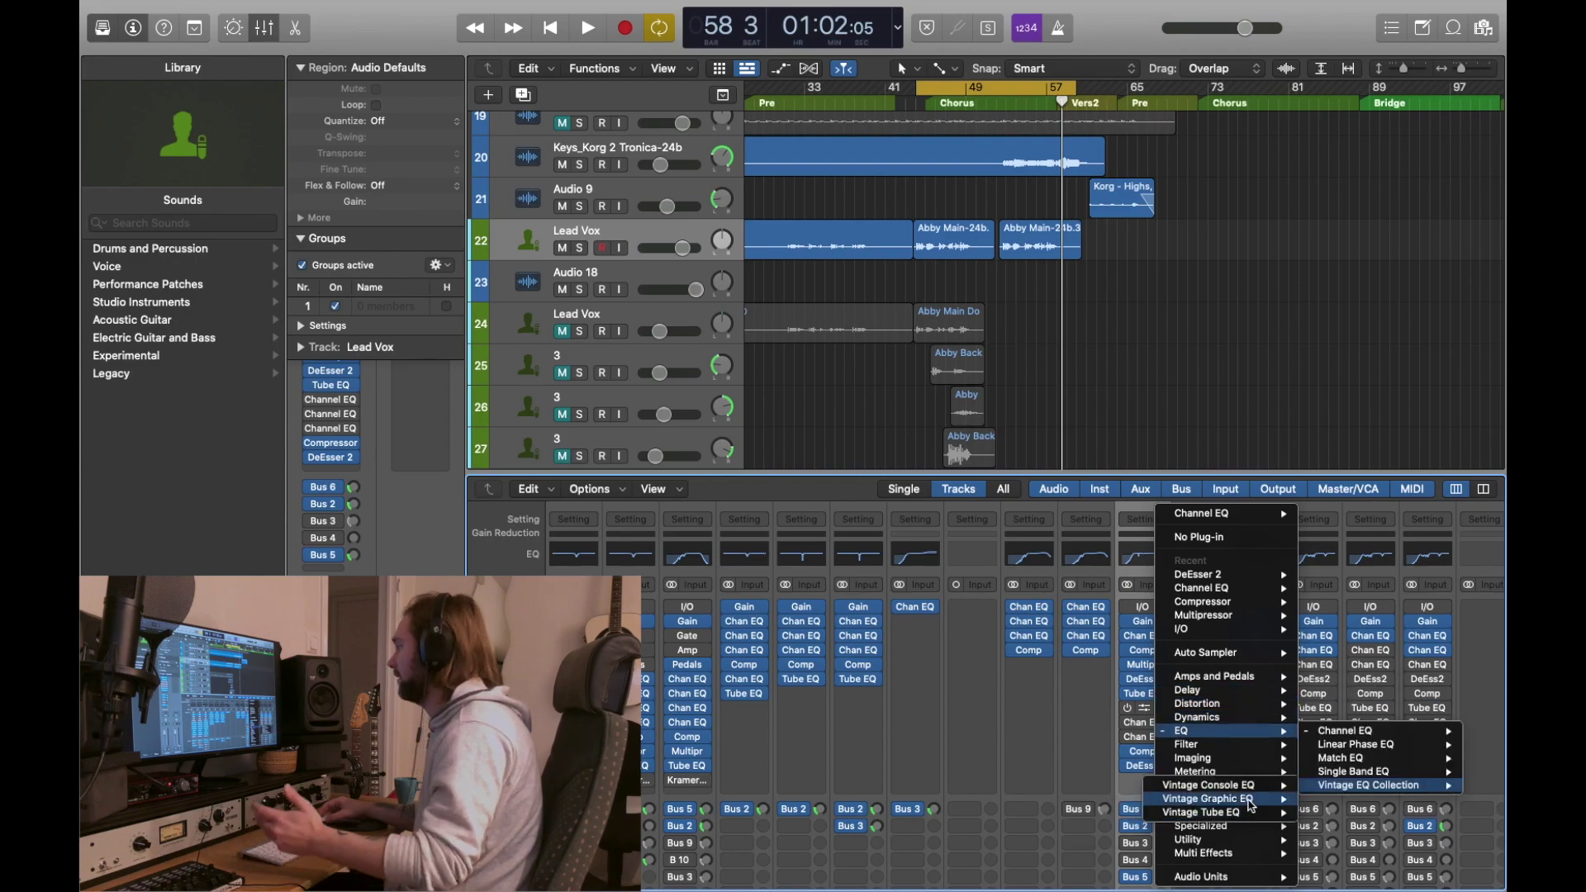
{"action": "mouse_move", "coordinate": [1251, 801]}
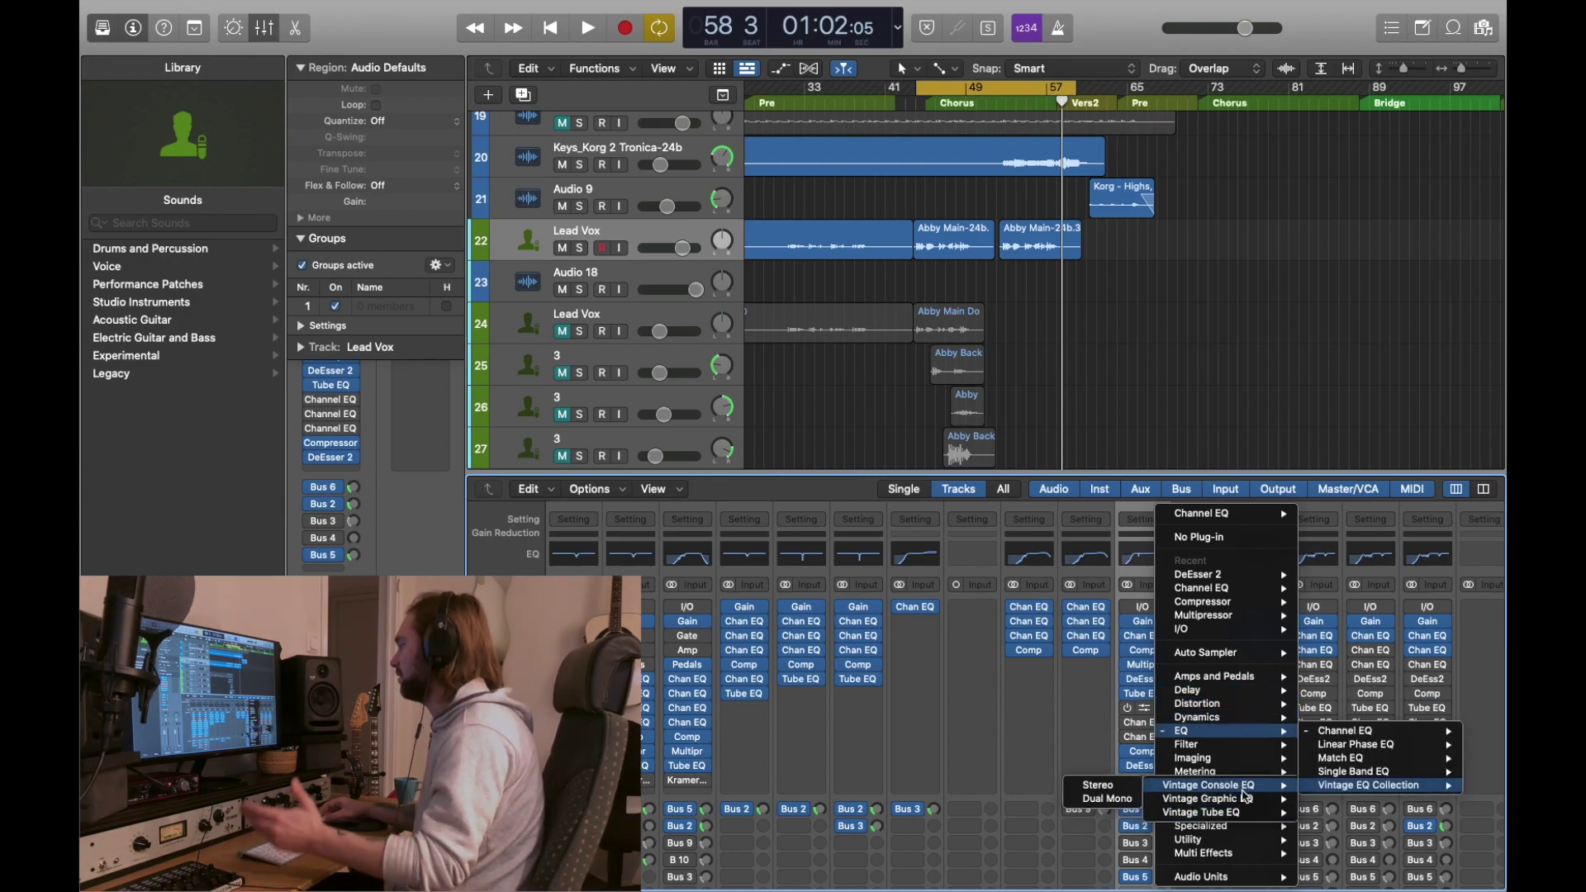
{"action": "left_click", "coordinate": [1225, 367]}
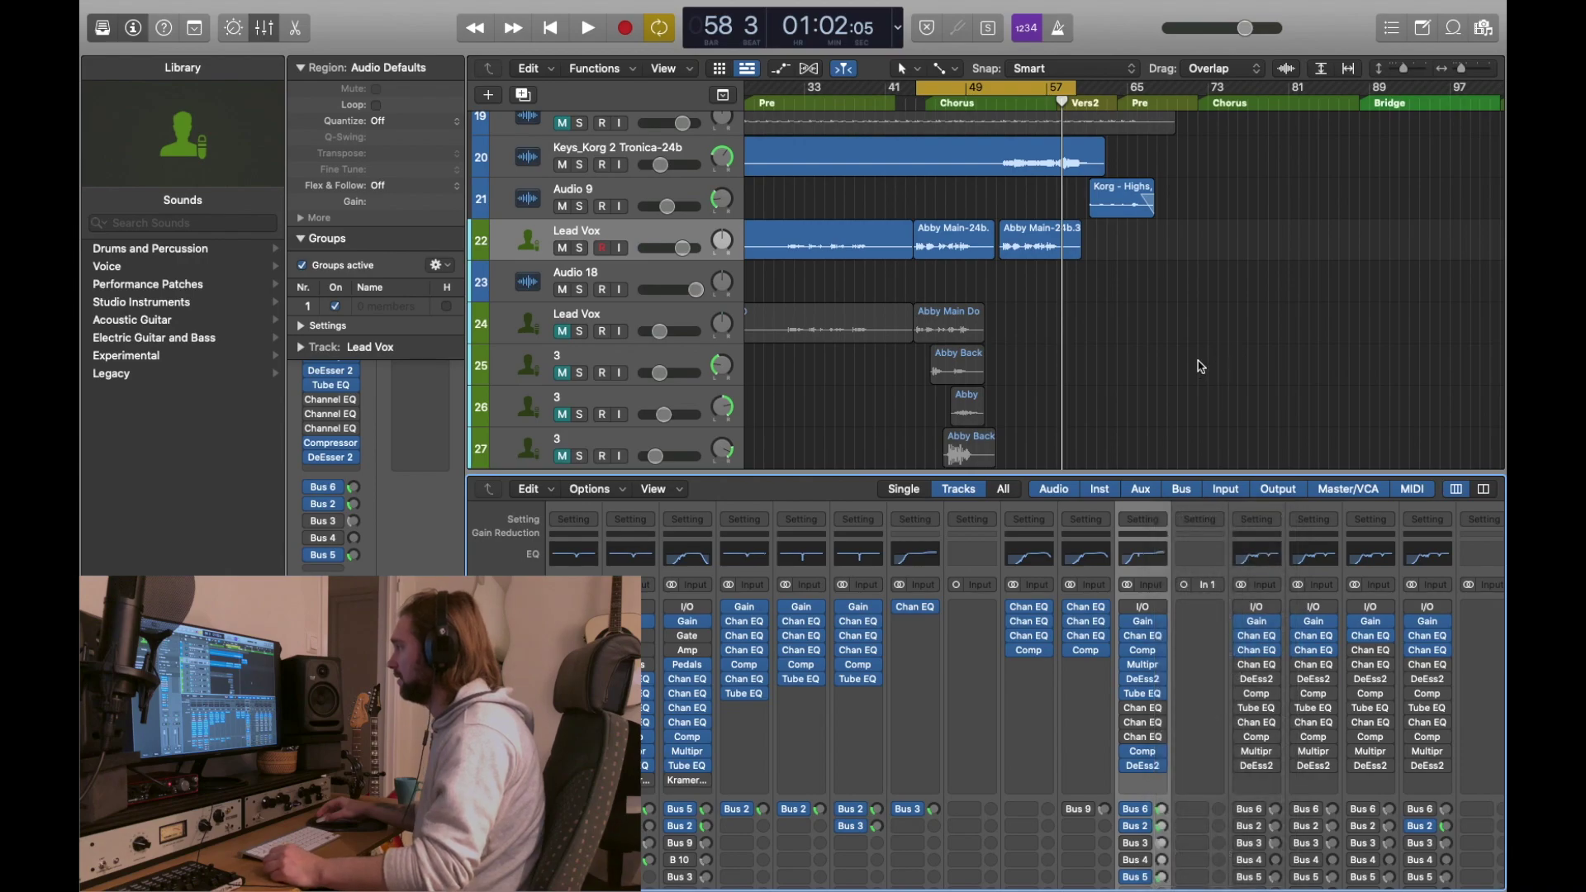